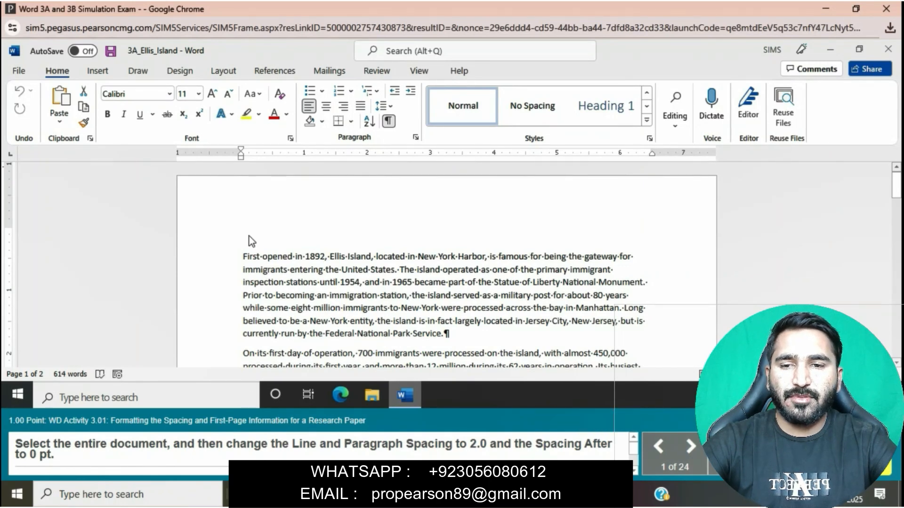
Set the entire document's line spacing to 2.0 and the spacing after paragraphs to 0 pt
key(ctrl+a)
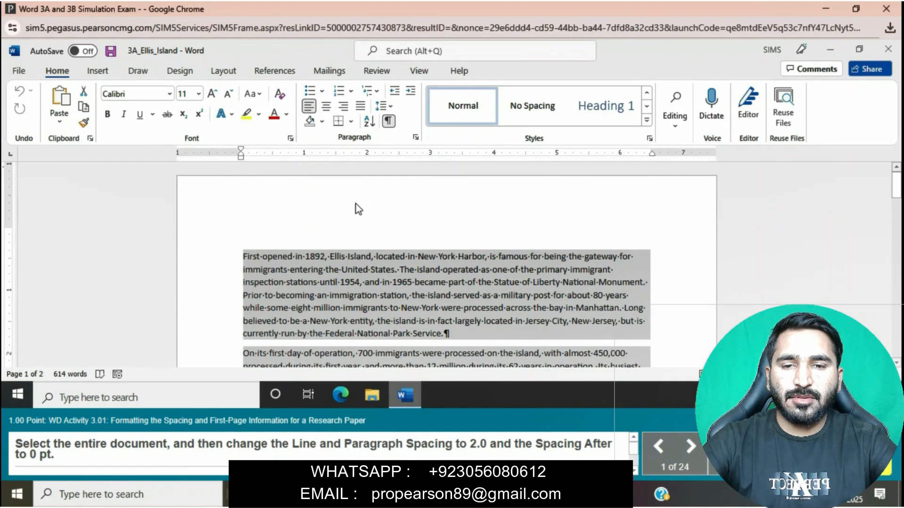
click(416, 138)
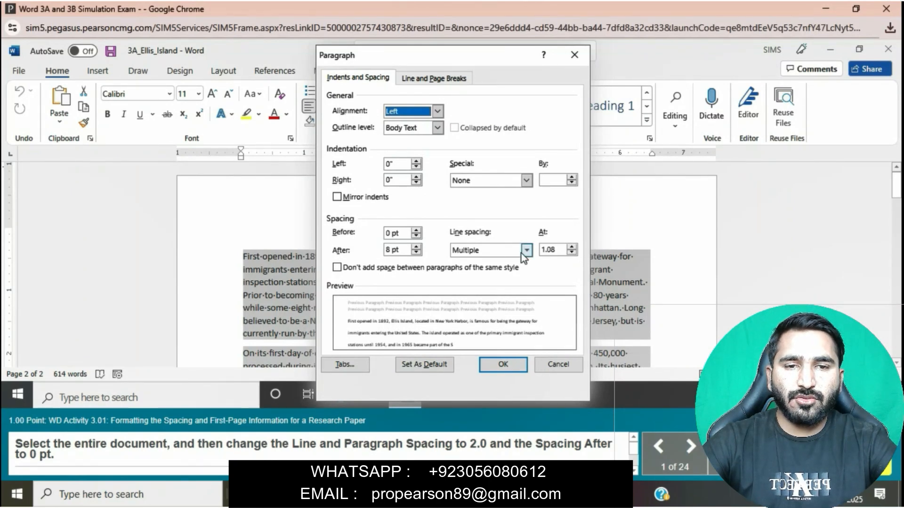
click(571, 247)
click(572, 247)
click(571, 247)
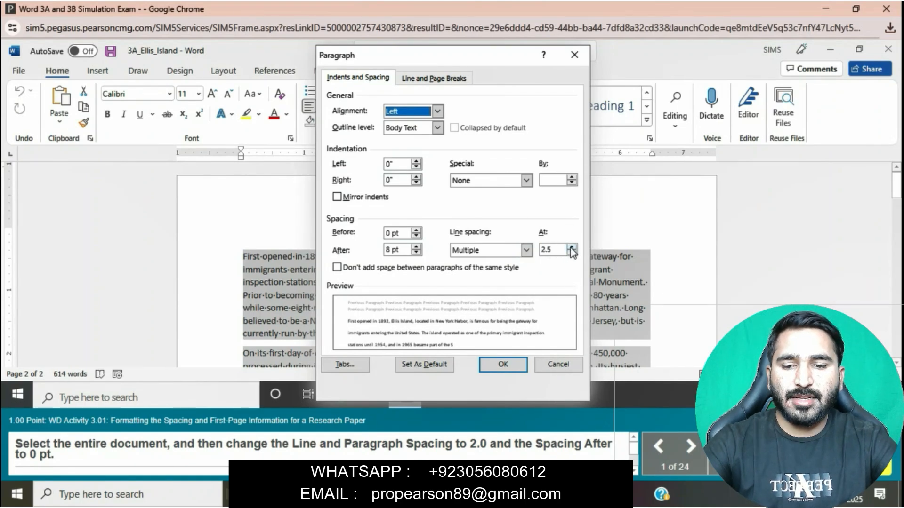
click(557, 250)
key(BackSpace)
text(0)
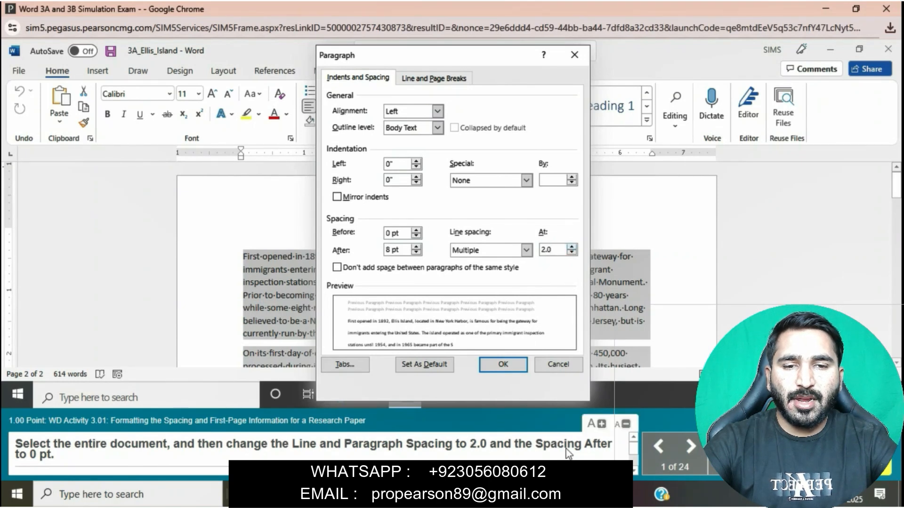
double_click(417, 253)
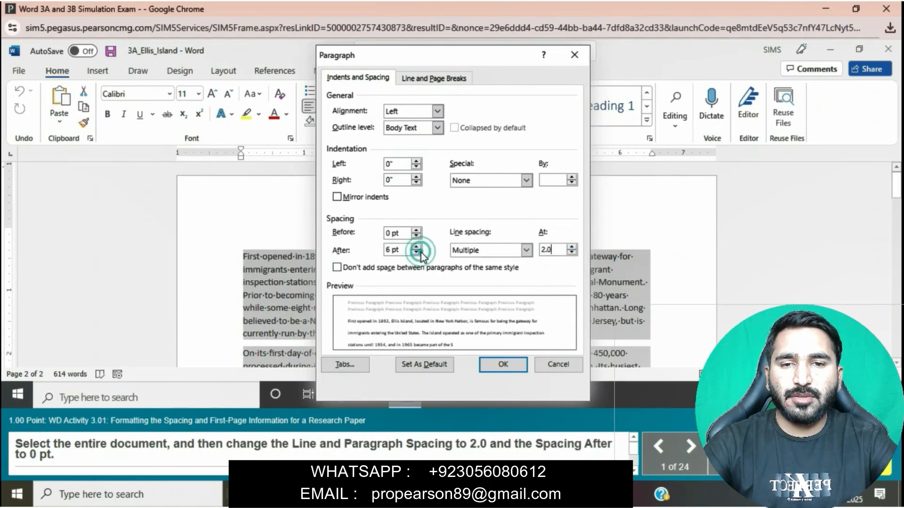
click(501, 370)
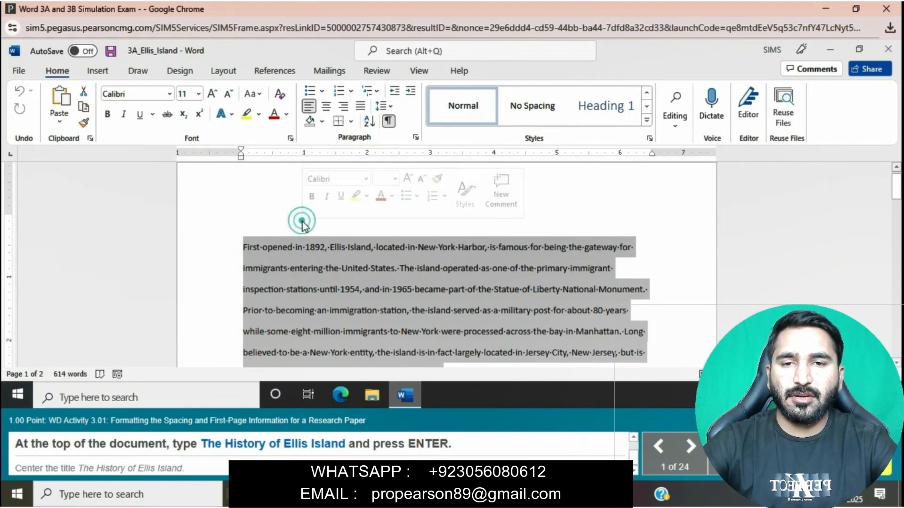
Insert the title "The History of Ellis Island" as its own paragraph before the text beginning "First opened in 1892"
click(243, 243)
click(243, 209)
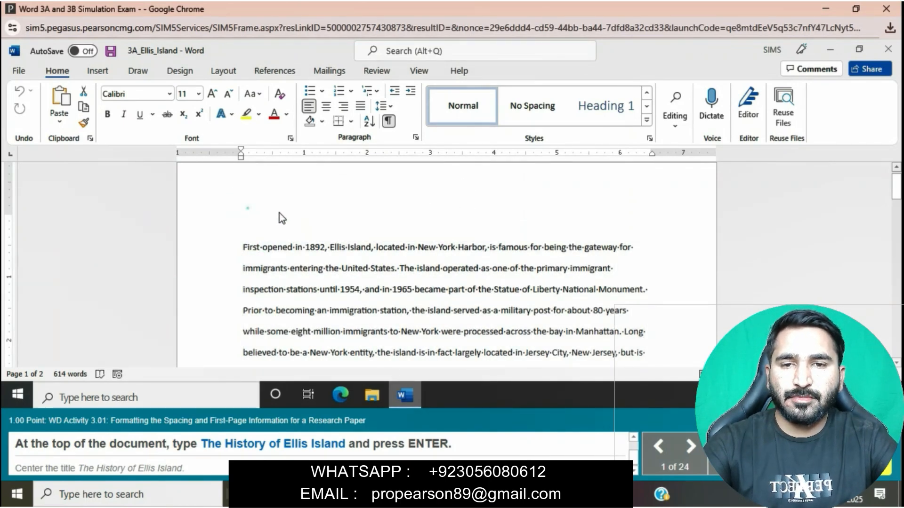
click(285, 226)
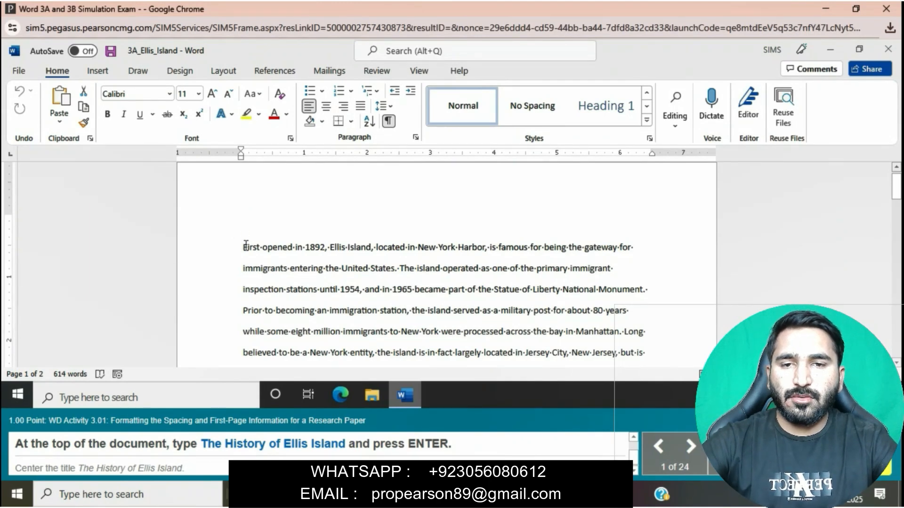
scroll(246, 235, up, 1)
click(248, 235)
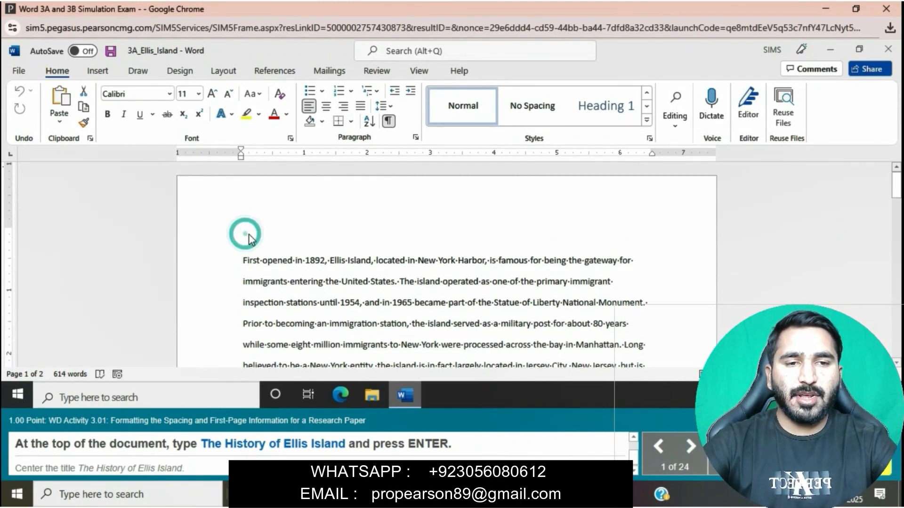
click(274, 235)
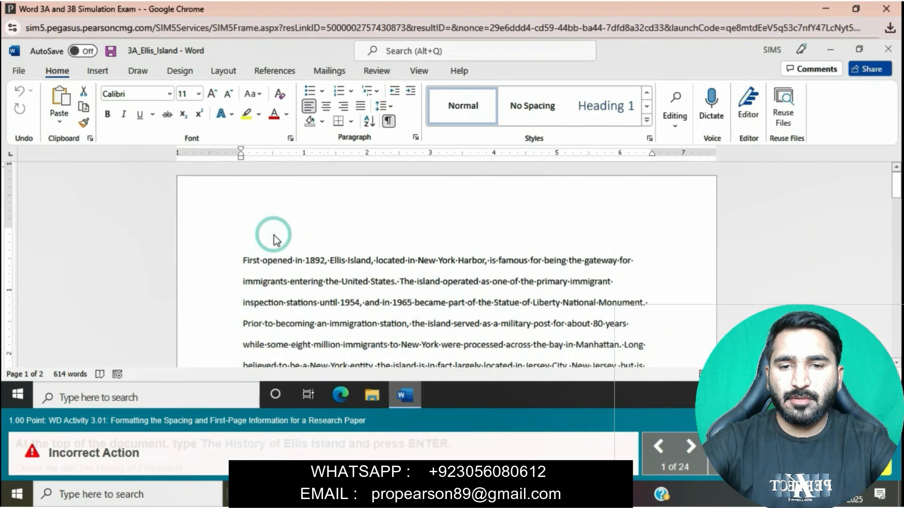
click(244, 260)
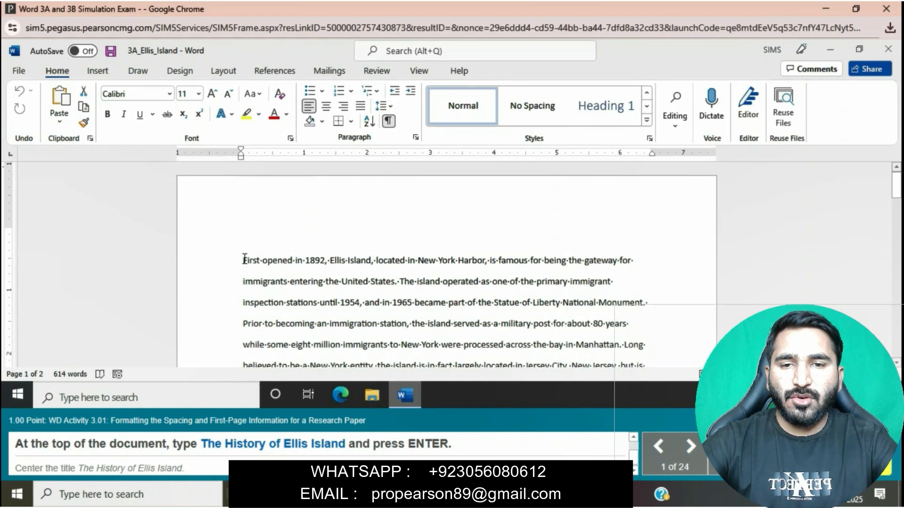
text(The )
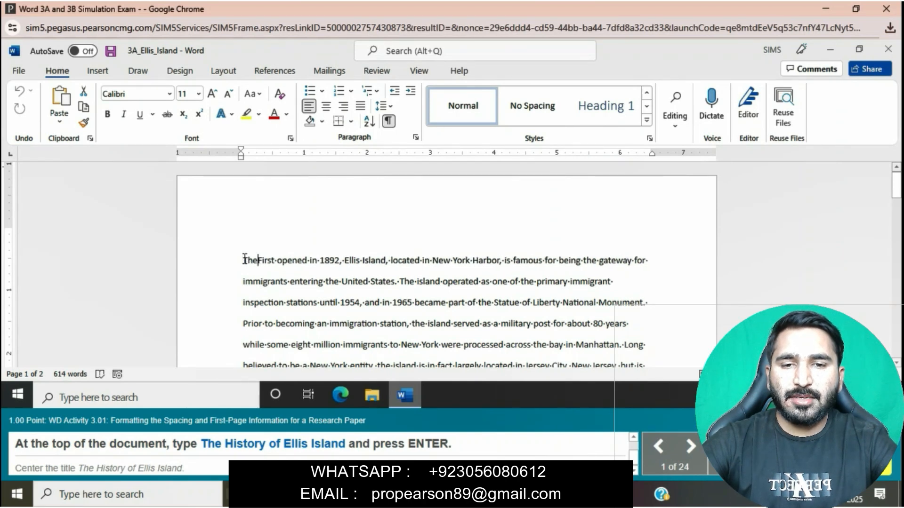
text(History)
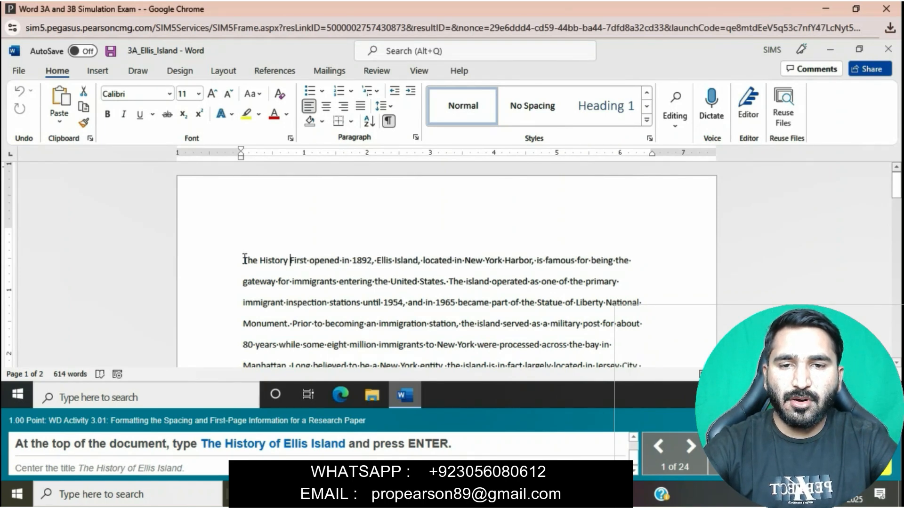
text( of E)
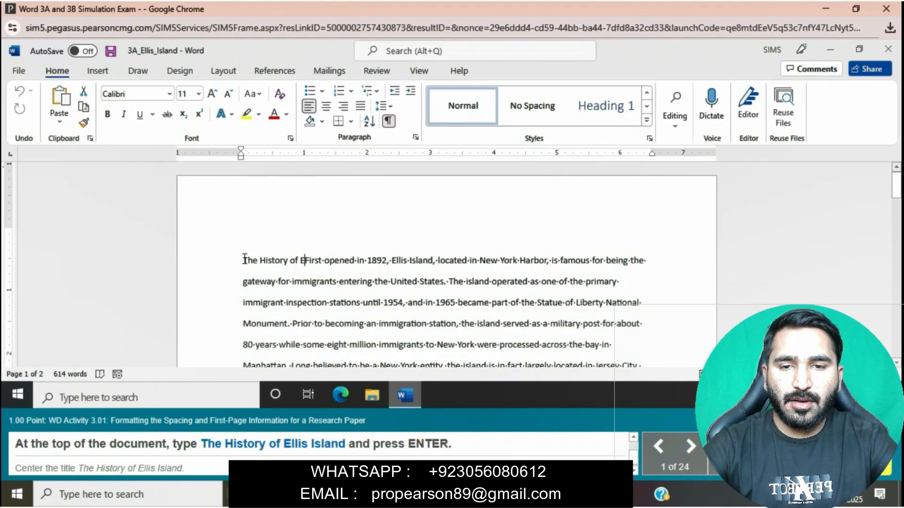
text(llis Island)
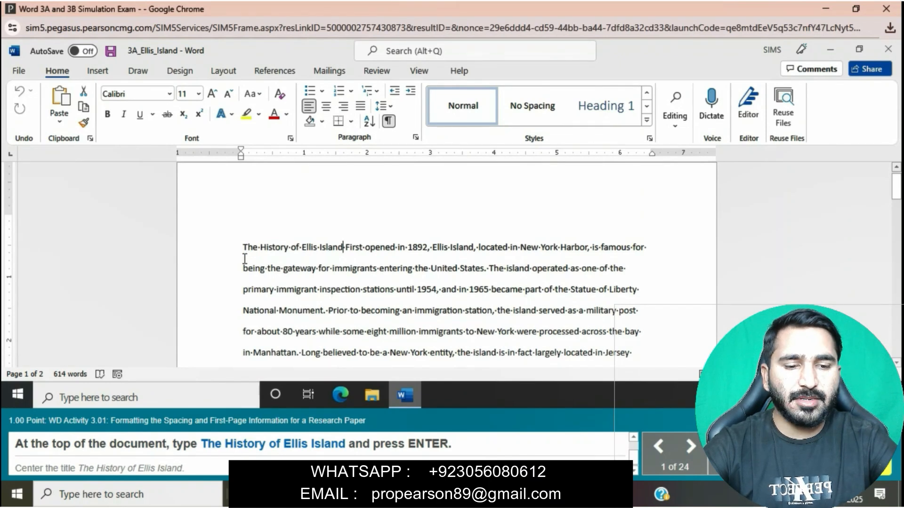
key(Return)
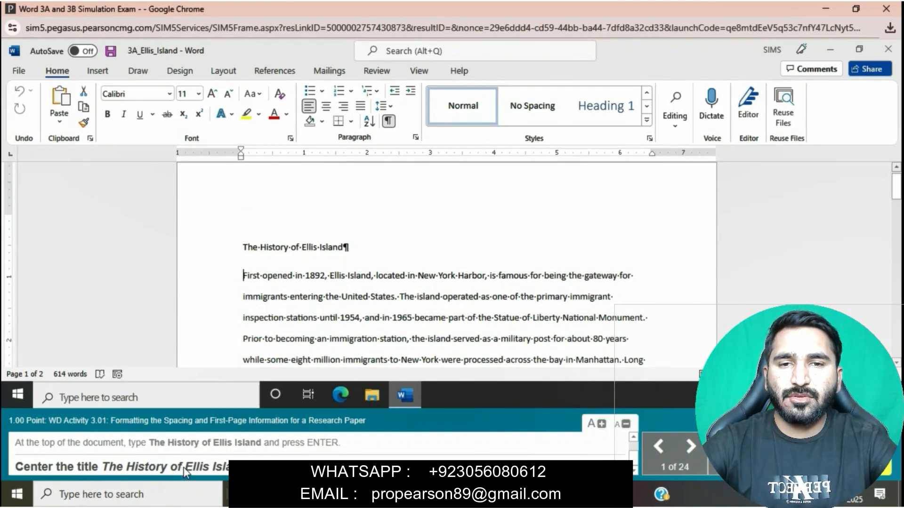
Center the title "The History of Ellis Island"
drag(242, 246, 353, 246)
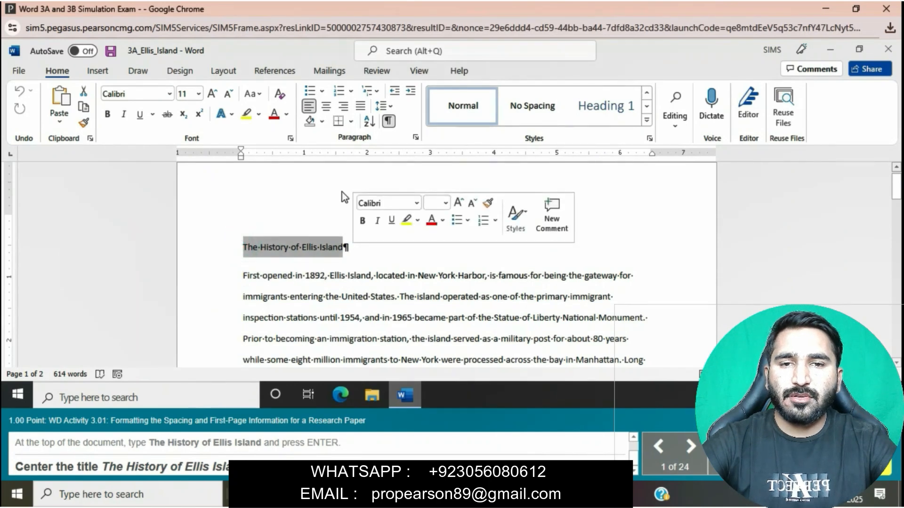
click(328, 112)
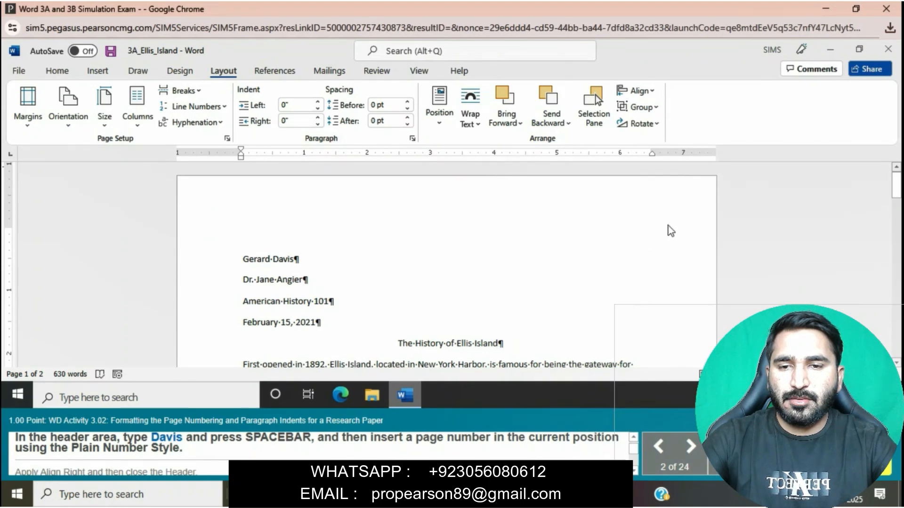
In the page header, enter the author's surname and a space, followed by a Plain Number page number at the current position
double_click(649, 193)
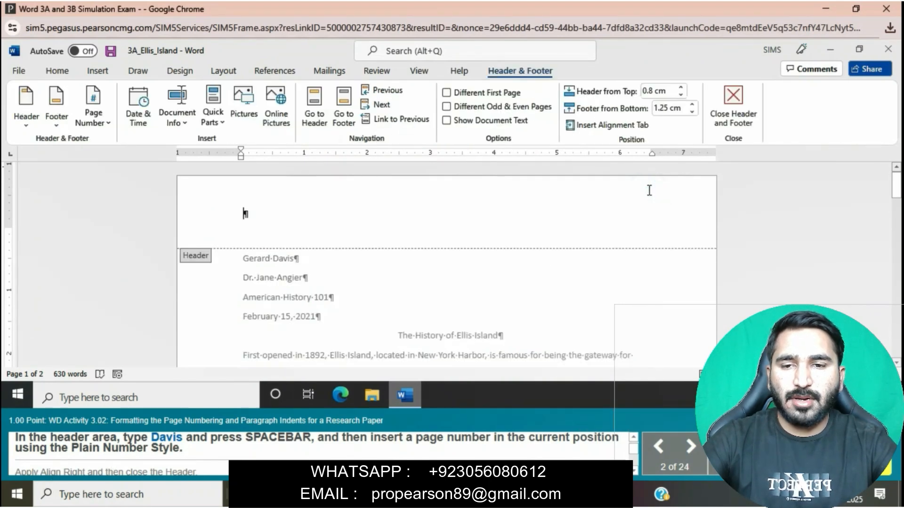
text(Davis)
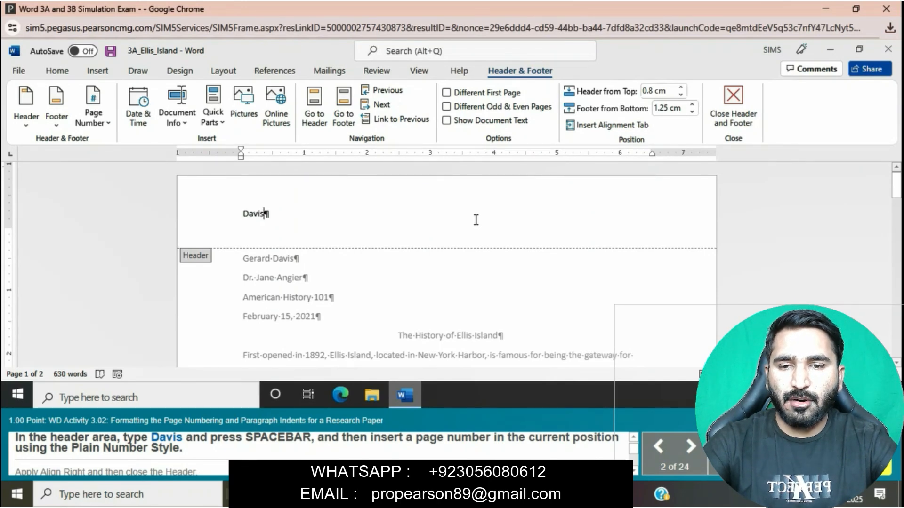
key(space)
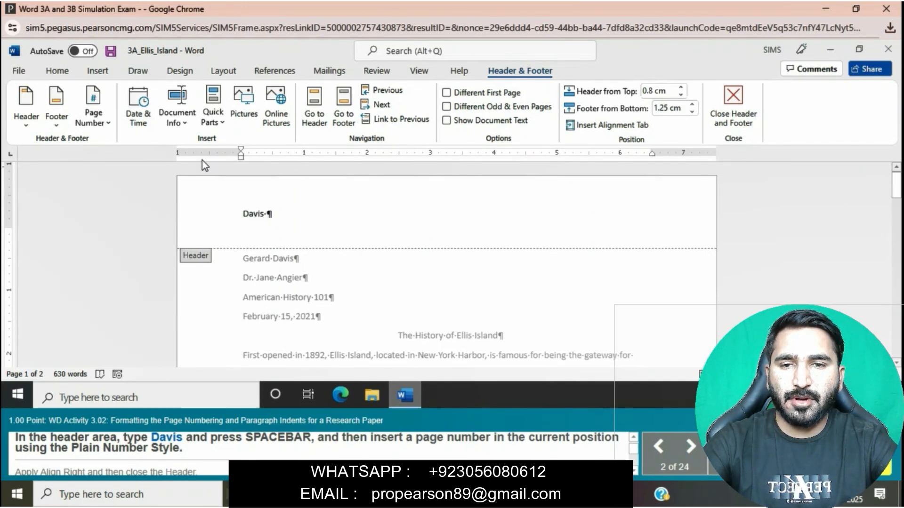
click(107, 123)
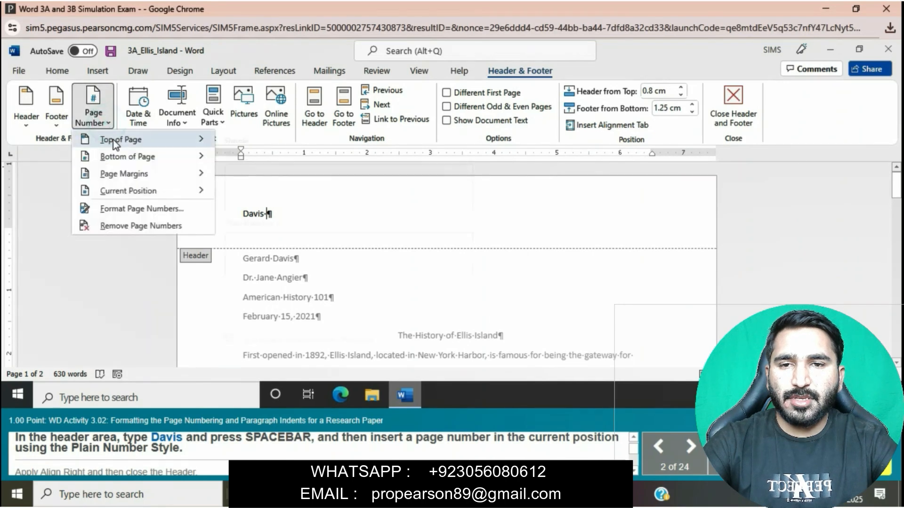
mouse_move(126, 191)
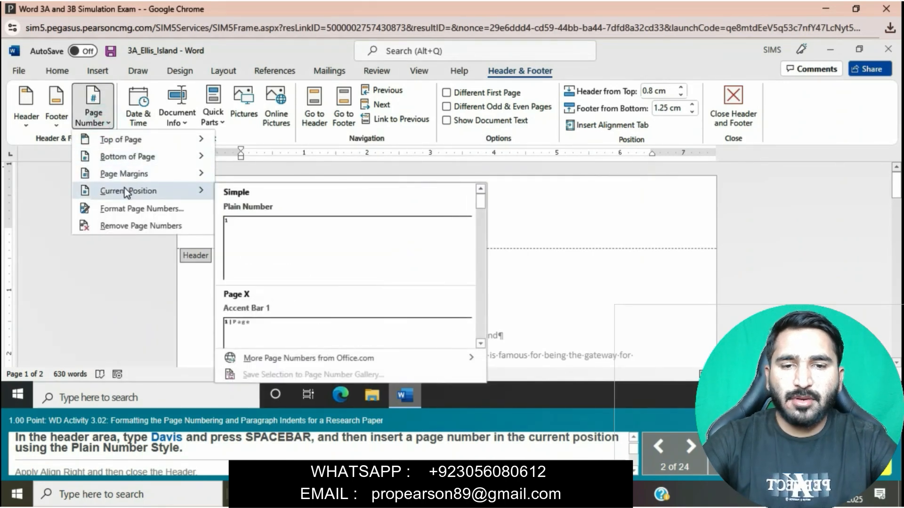
click(295, 210)
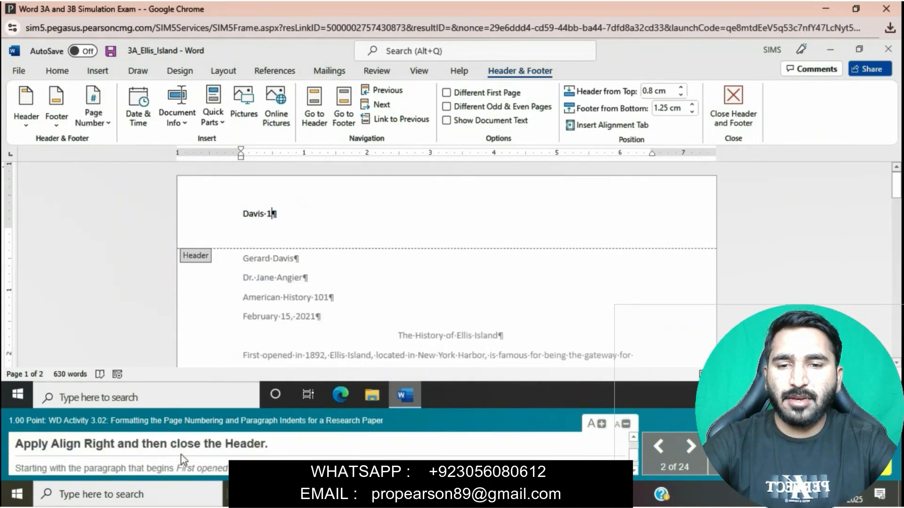
Right-align the header text with the surname and page number, and close the header
drag(242, 213, 303, 222)
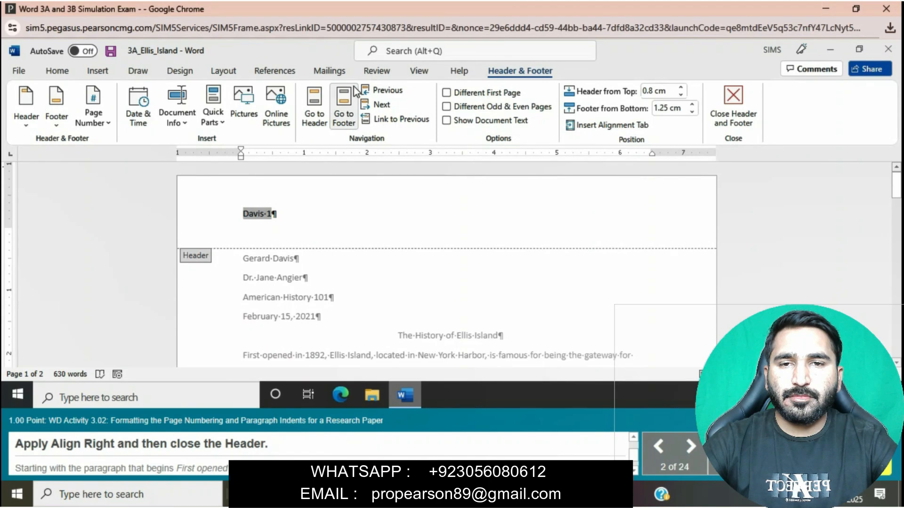
click(57, 72)
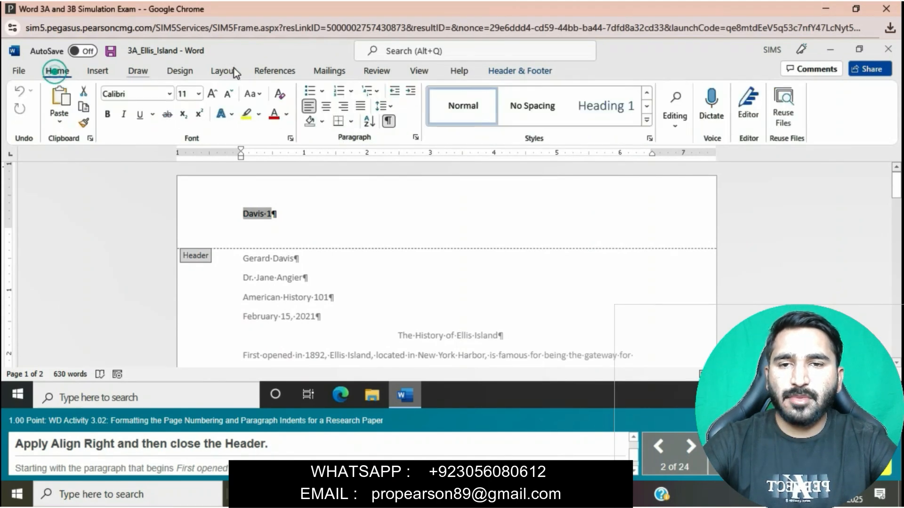
click(341, 111)
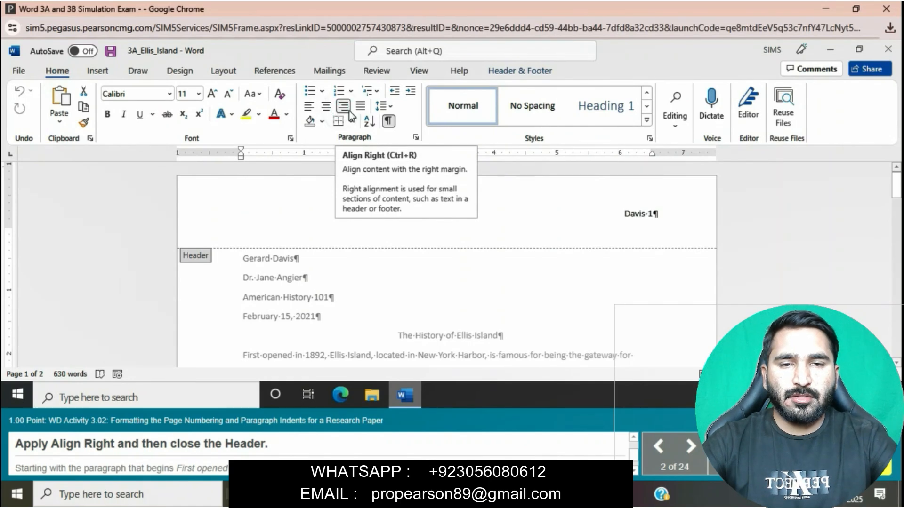
click(515, 73)
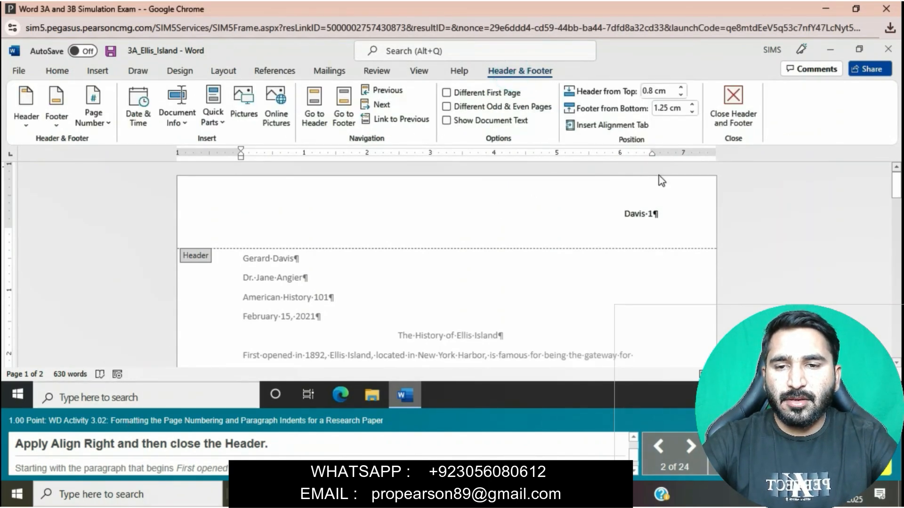
click(720, 95)
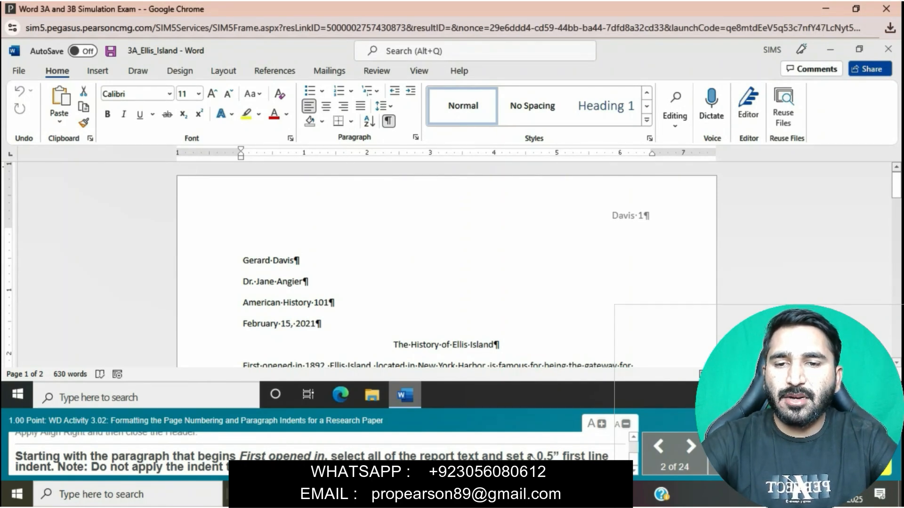
Select all report text from the paragraph beginning "First opened in" to the end and apply a 0.5" first line indent
scroll(505, 300, down, 3)
click(243, 266)
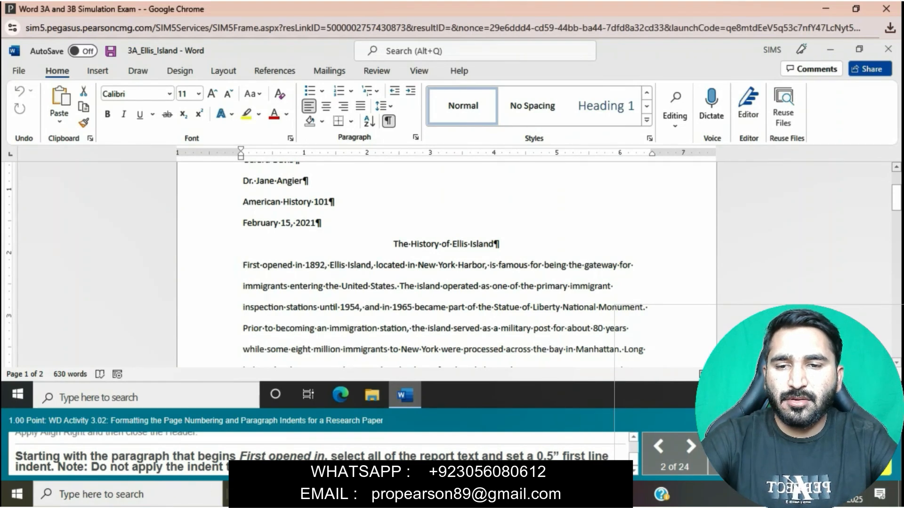
scroll(360, 297, down, 1)
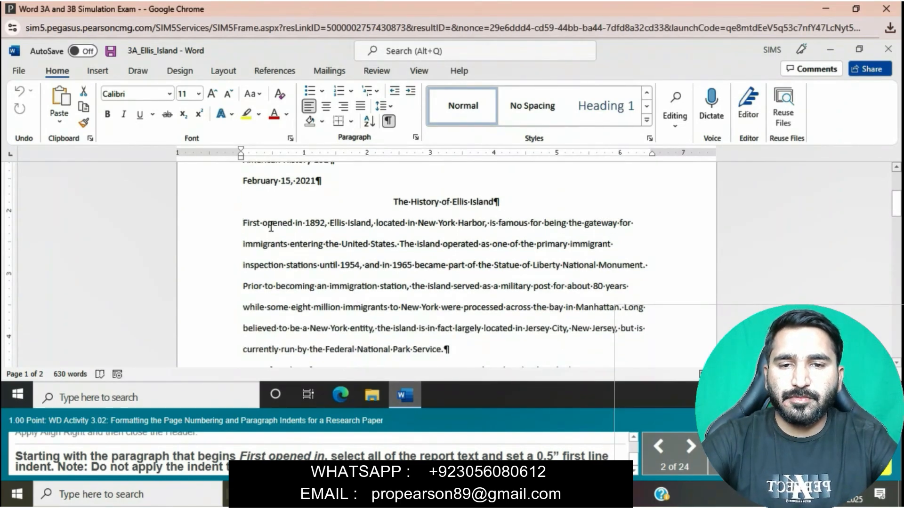
drag(243, 224, 528, 308)
scroll(527, 309, down, 3)
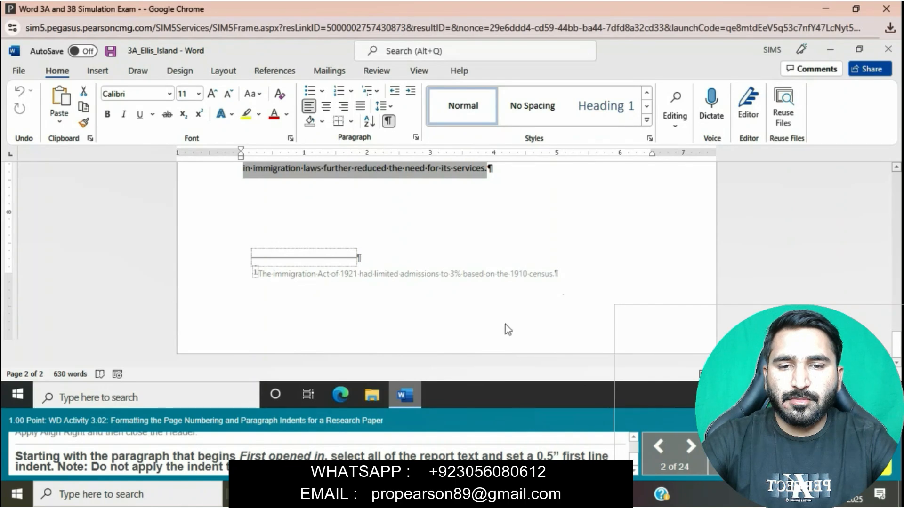
click(416, 138)
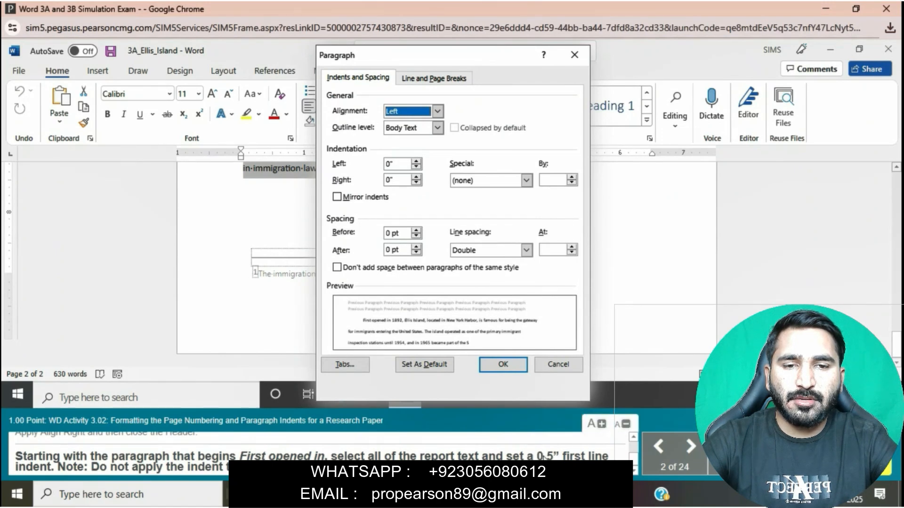
click(526, 249)
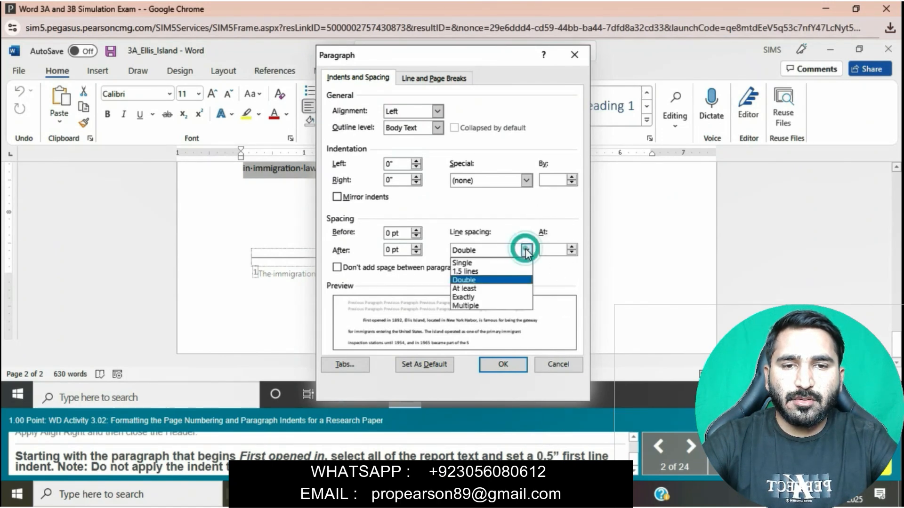
click(526, 180)
click(502, 201)
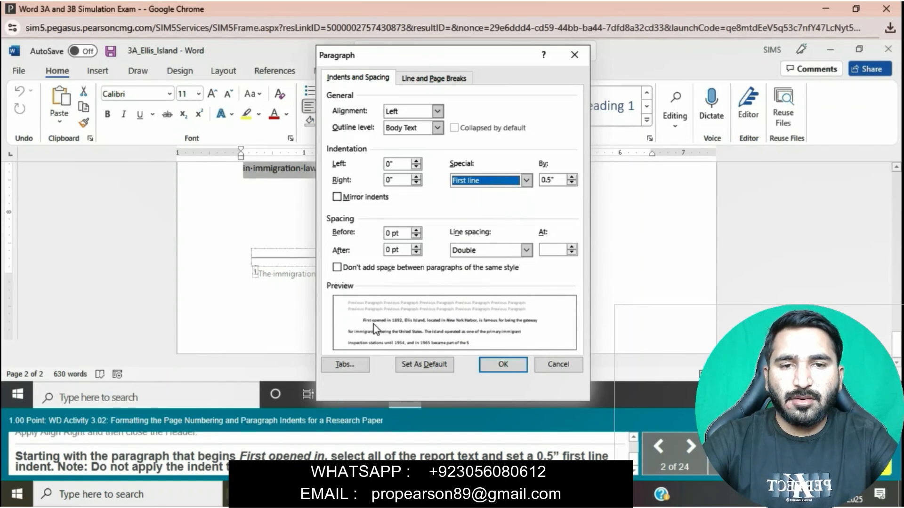
click(500, 368)
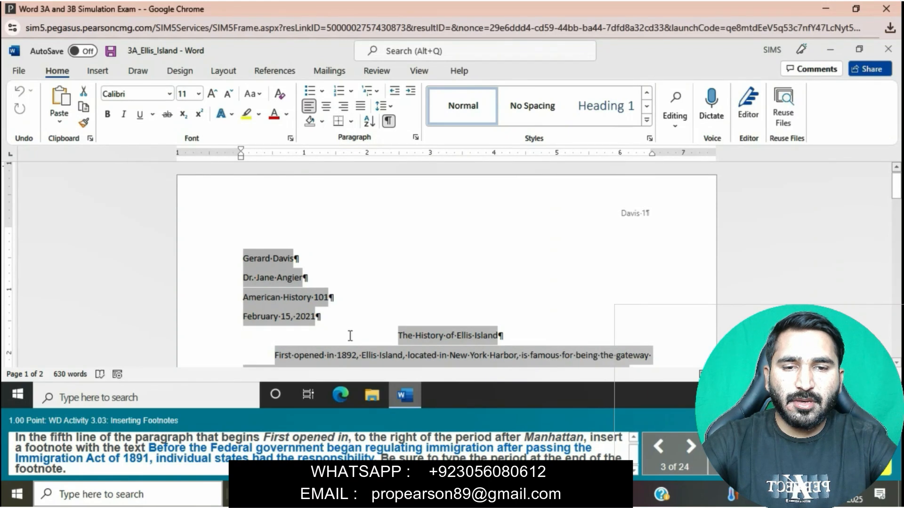
Insert a footnote directly after the period following "Manhattan" in the fifth line of the paragraph beginning "First opened in"
scroll(349, 337, down, 2)
scroll(349, 336, down, 1)
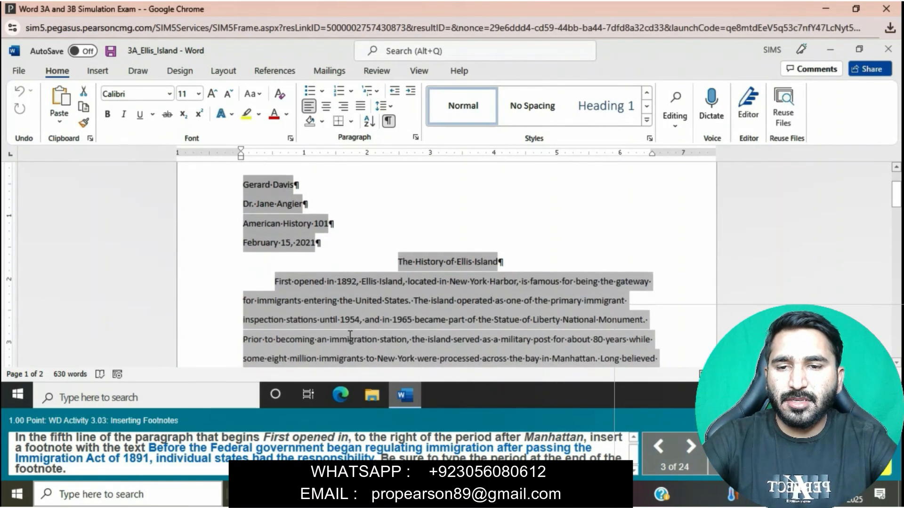
click(276, 279)
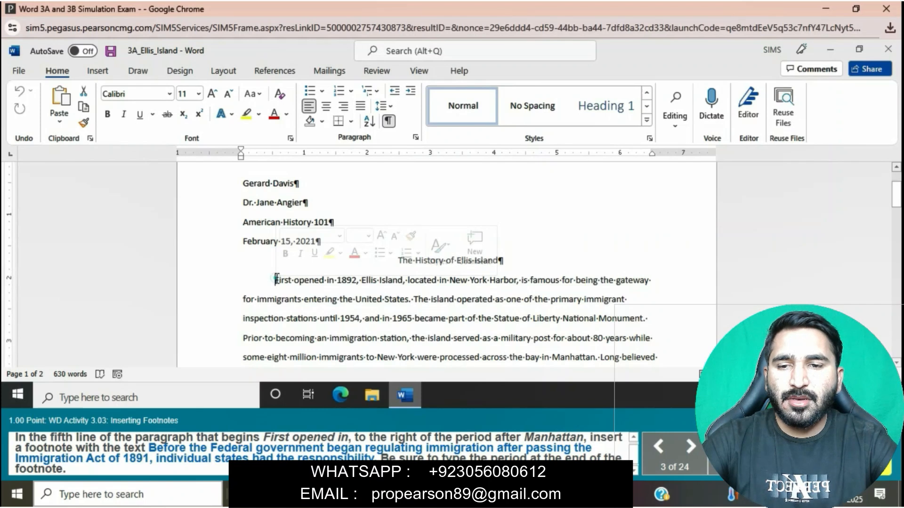
click(276, 279)
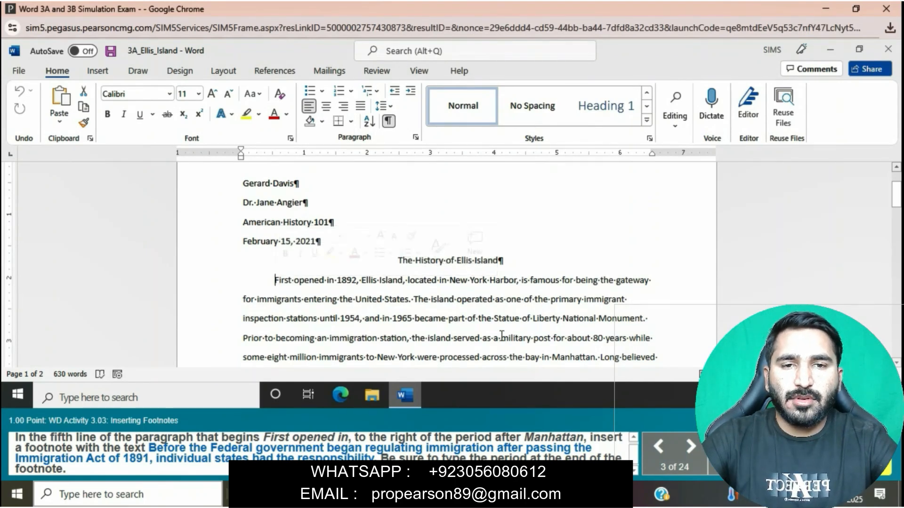
scroll(501, 335, down, 1)
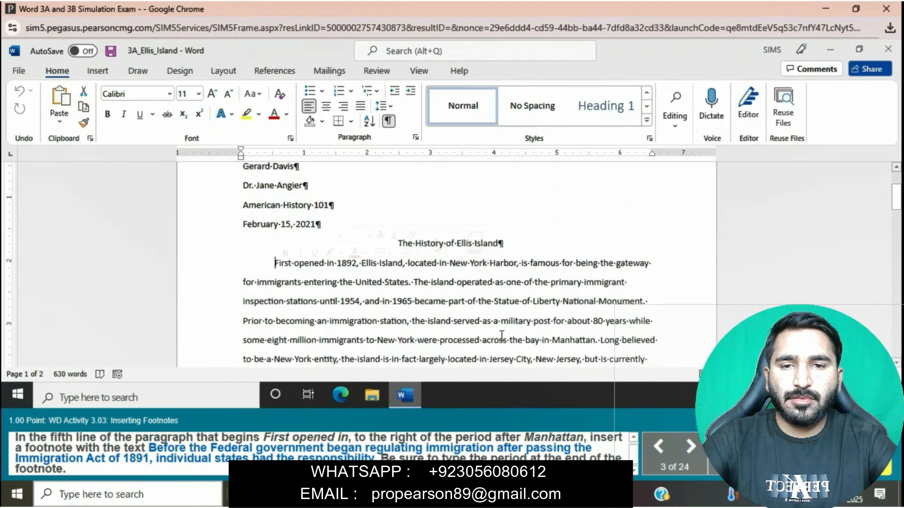
scroll(501, 335, down, 1)
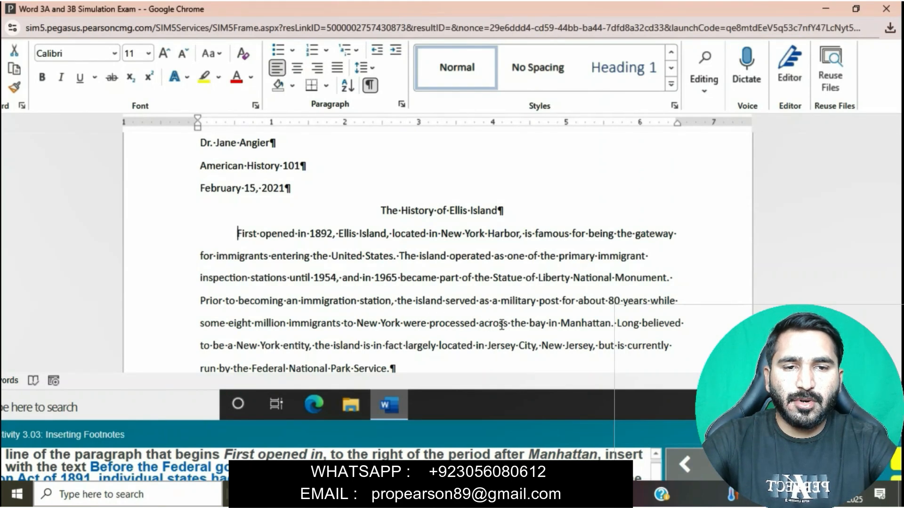
click(612, 323)
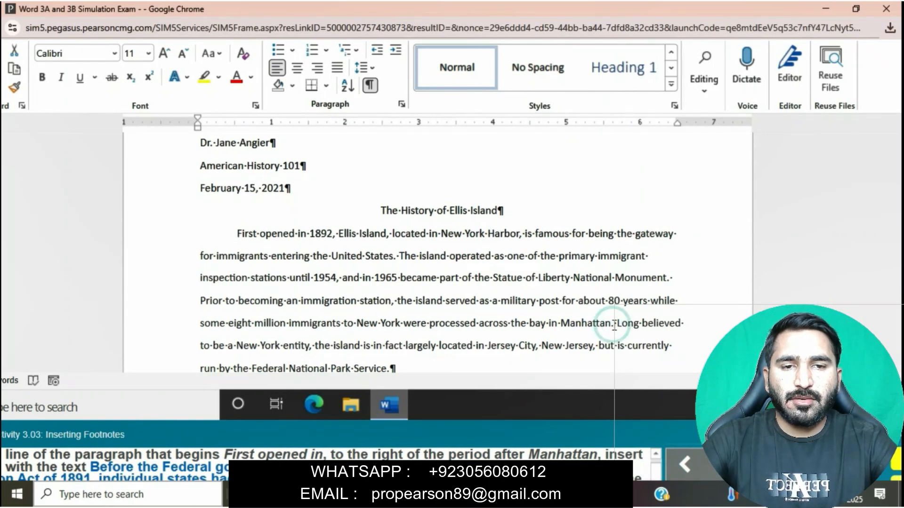
click(613, 324)
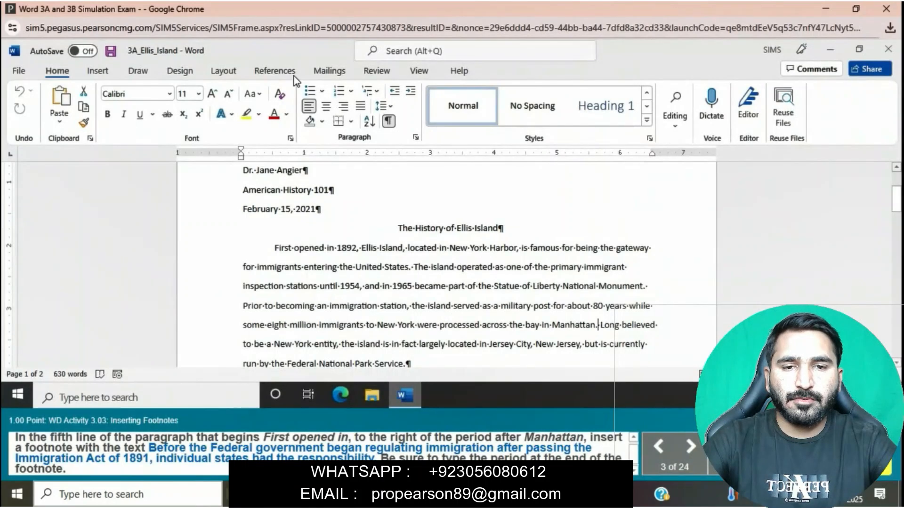
click(284, 68)
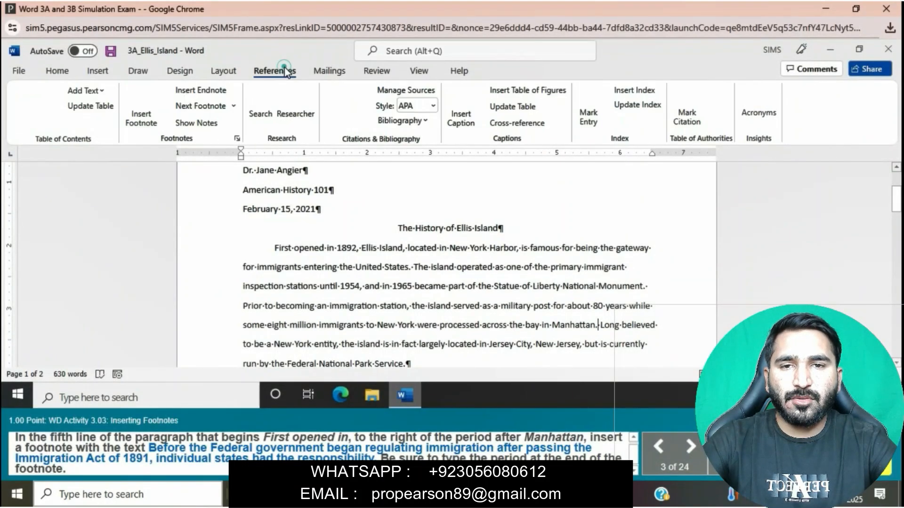
click(142, 99)
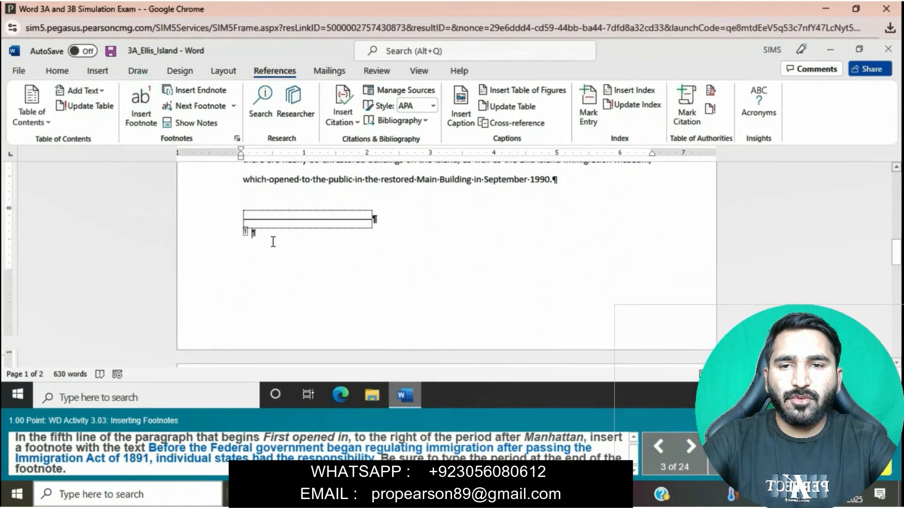
Enter the footnote text "Before the Federal government began regulating immigration after passing the Immigration Act of 1891"
text(Bef)
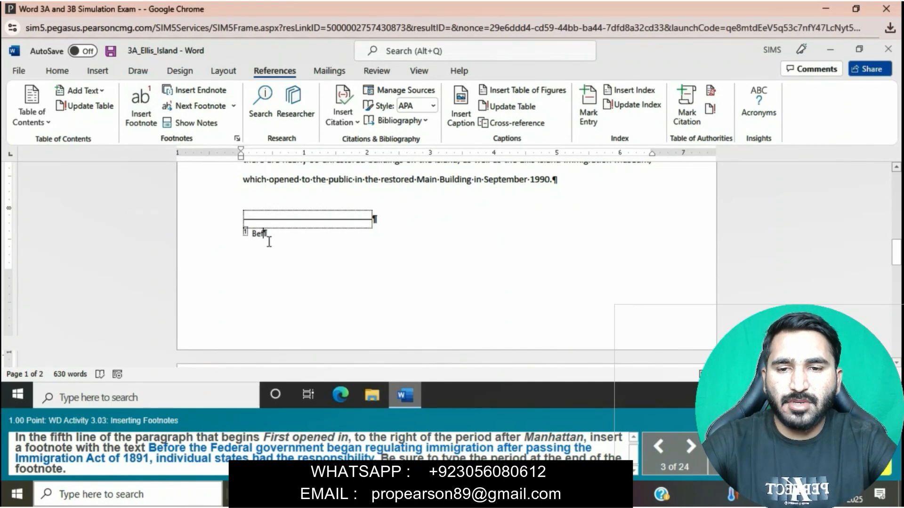
text(ore the)
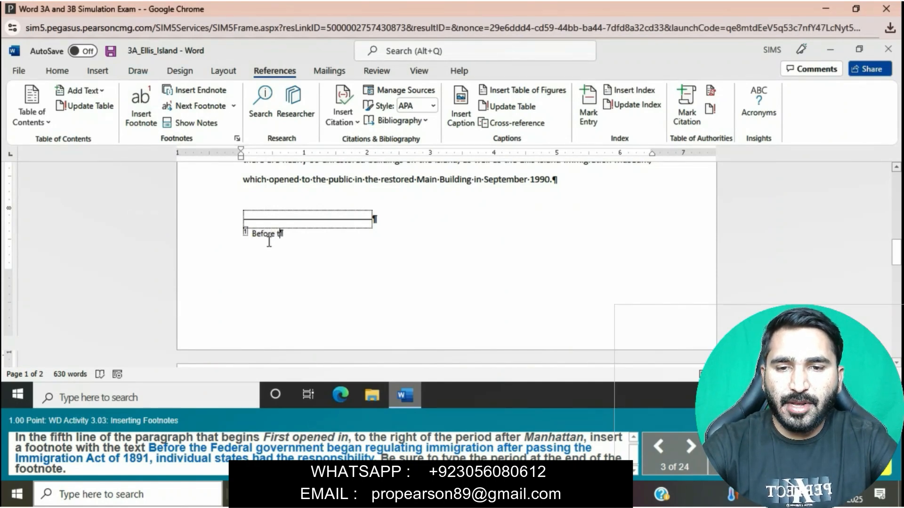
text(Federal go)
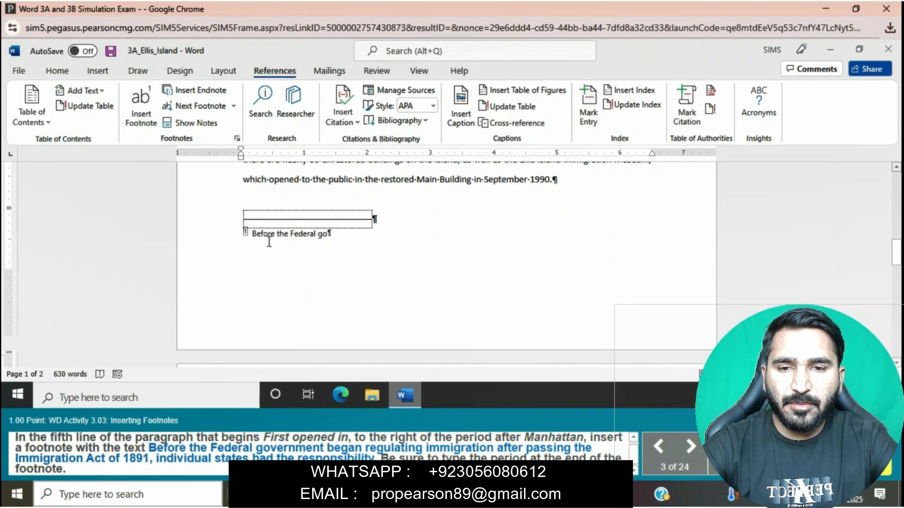
text(vern)
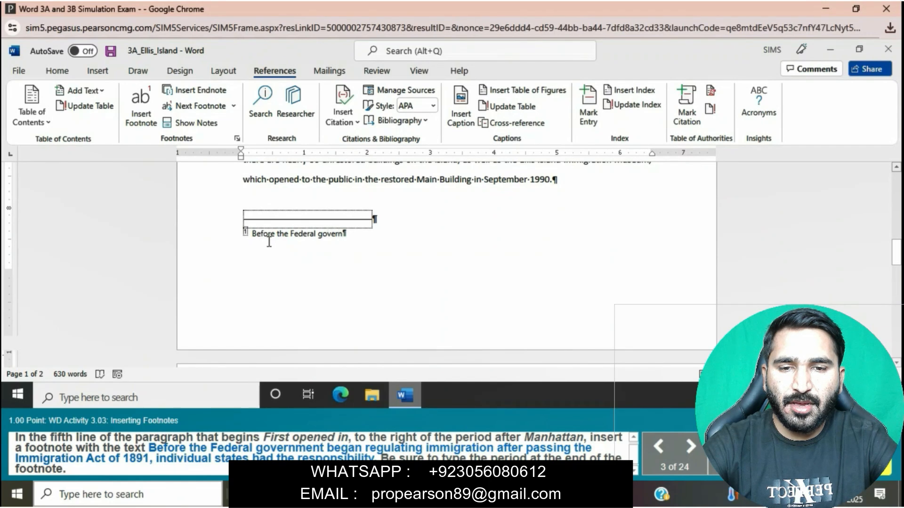
text(me)
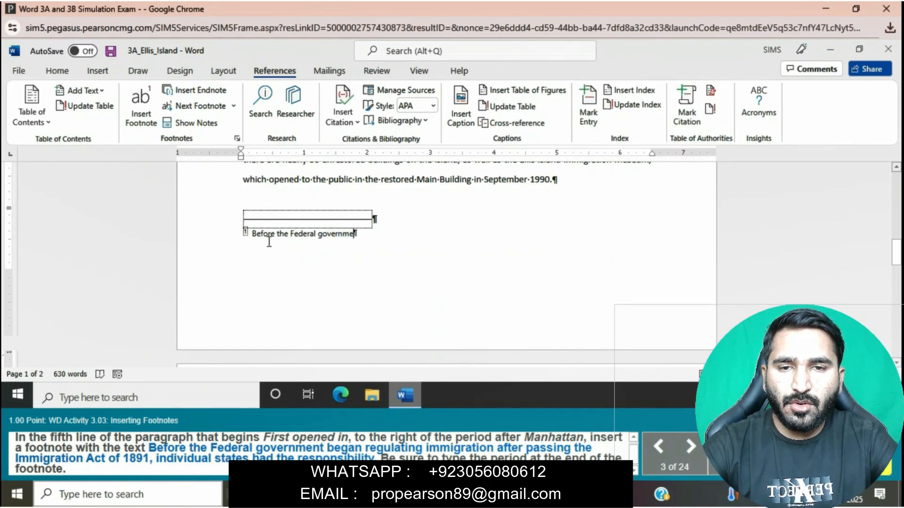
text(nt be)
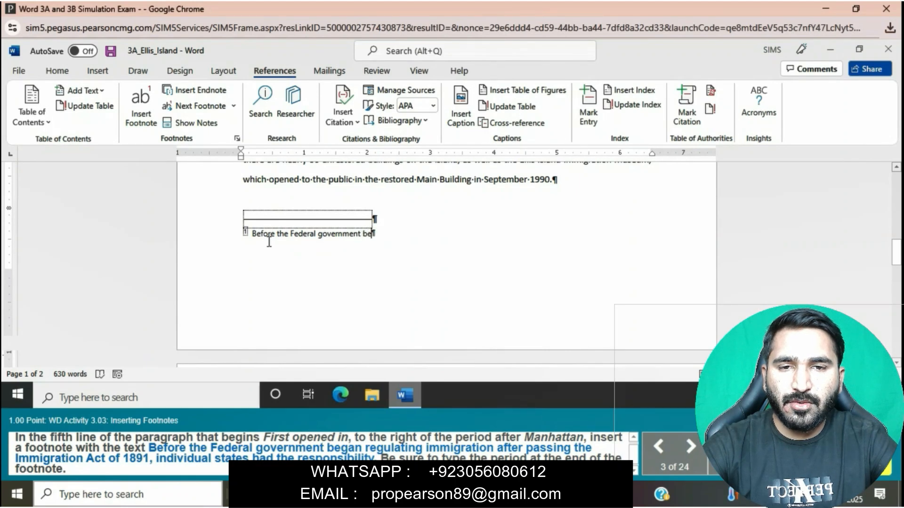
text(gan r)
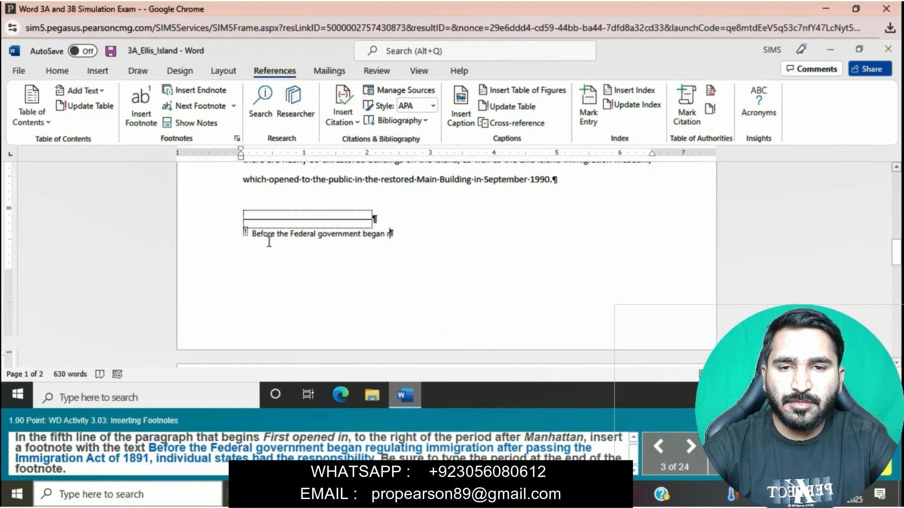
text(egulati)
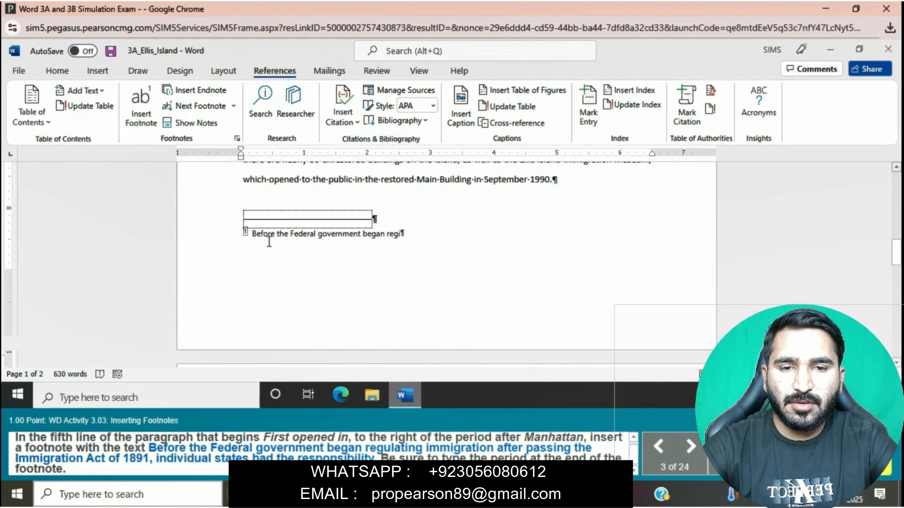
text(n)
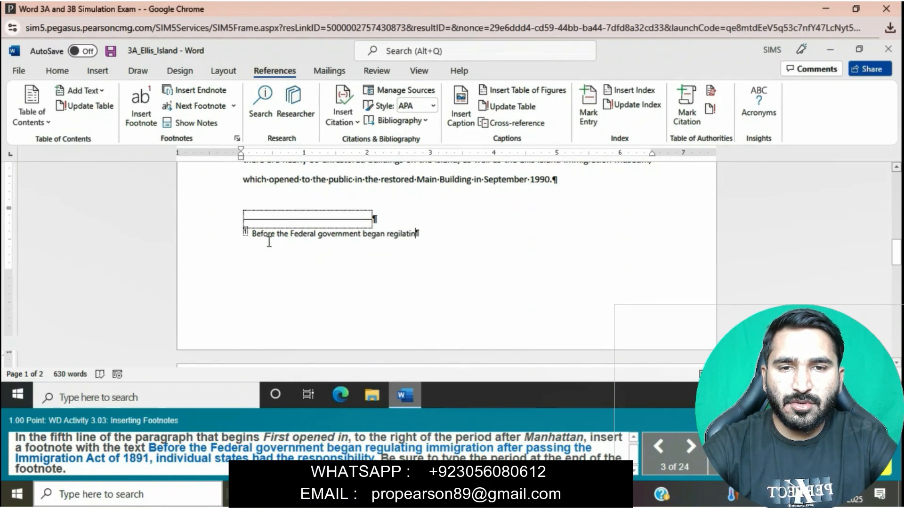
key(BackSpace)
key(BackSpace)
key(BackSpace)
key(BackSpace)
key(BackSpace)
key(BackSpace)
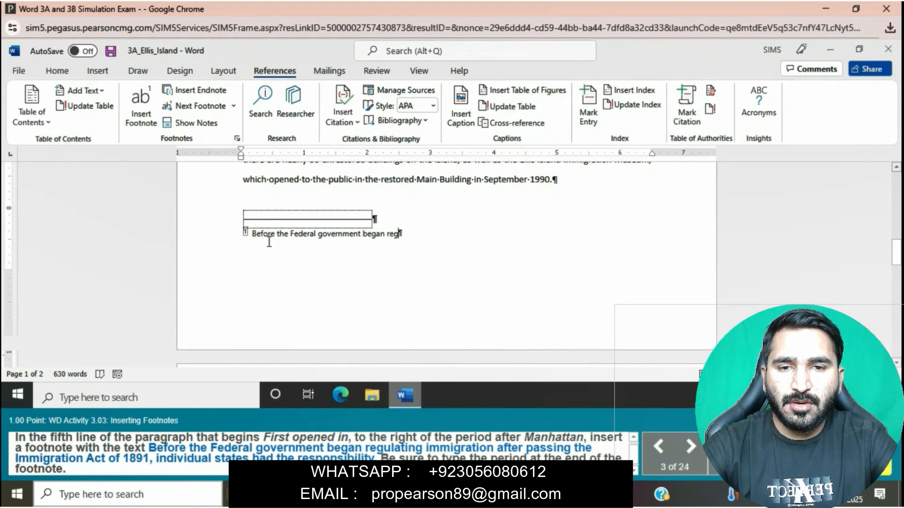
text(ulating)
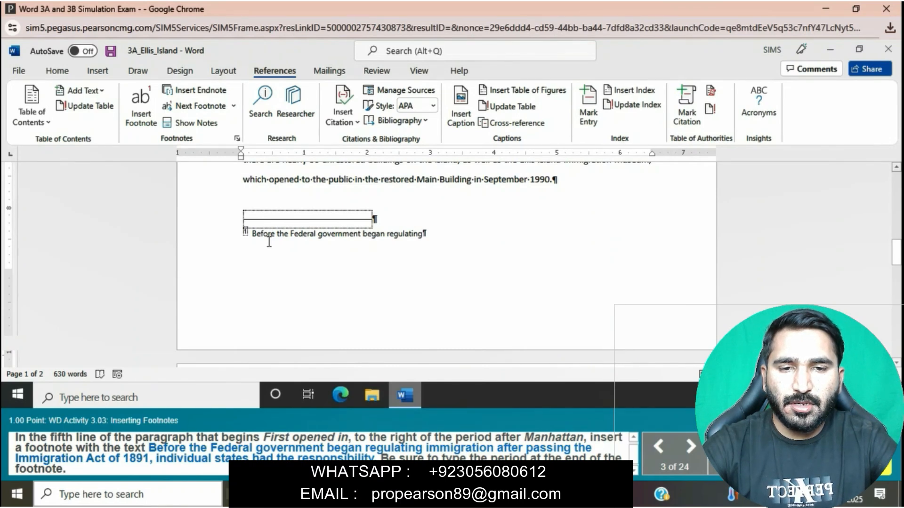
text(immigration)
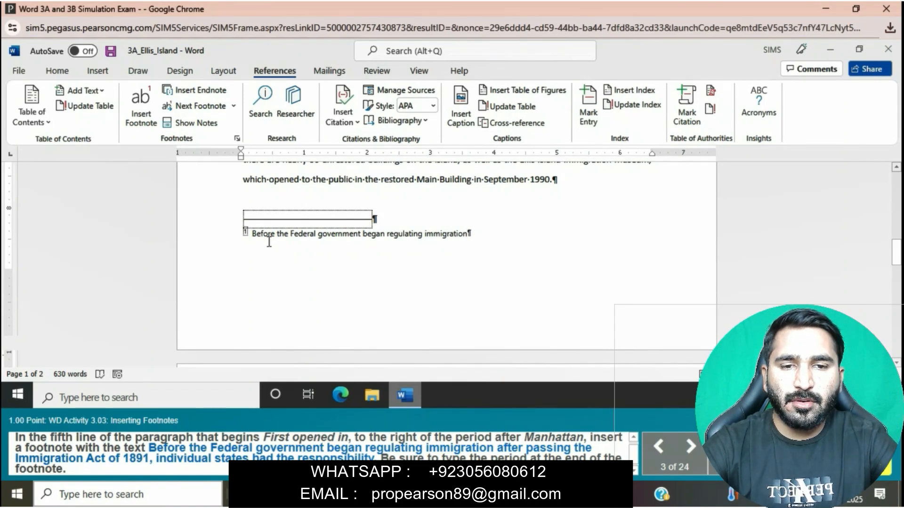
text( a)
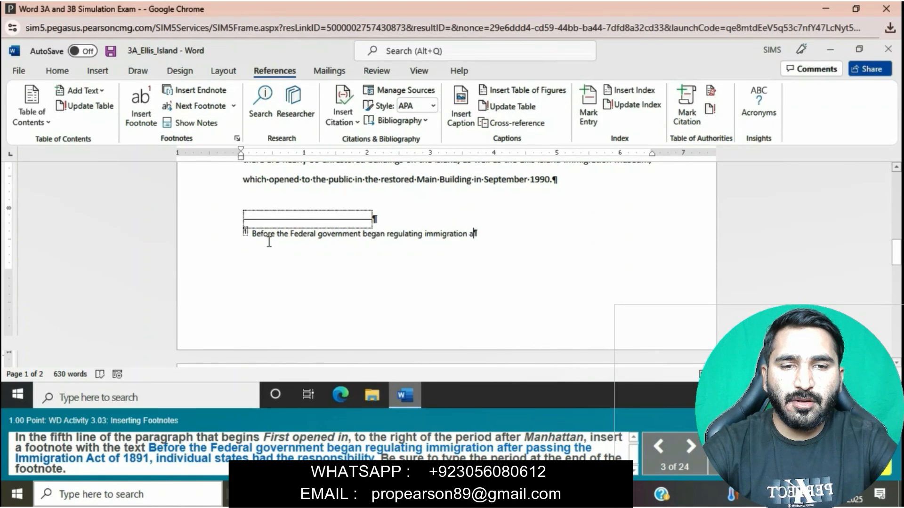
text(fter p)
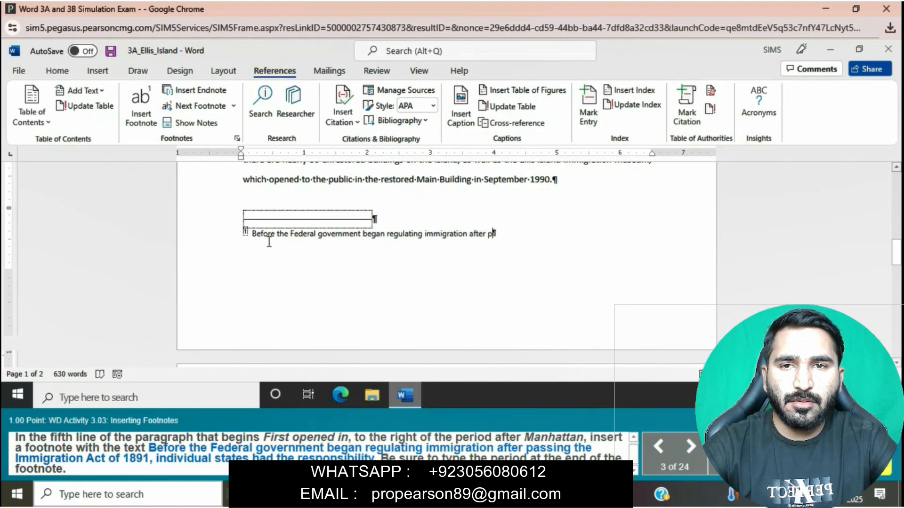
text(assing the)
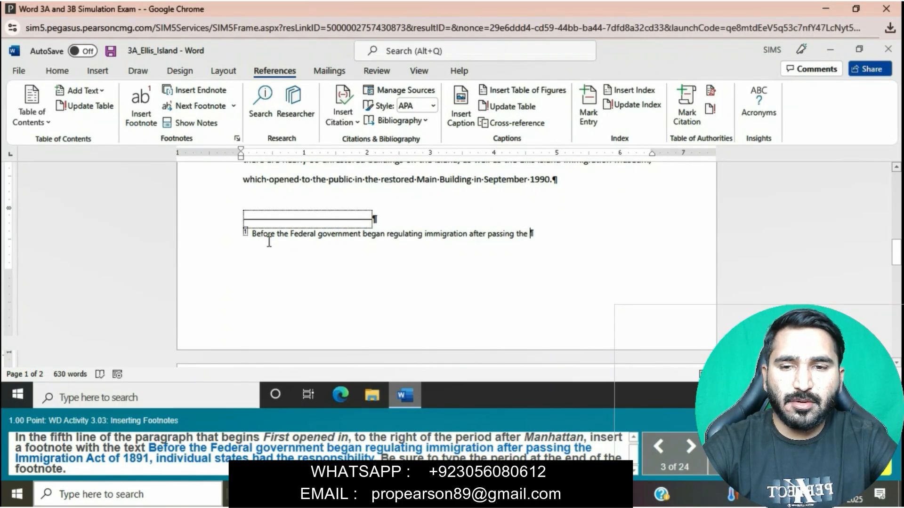
text( Im)
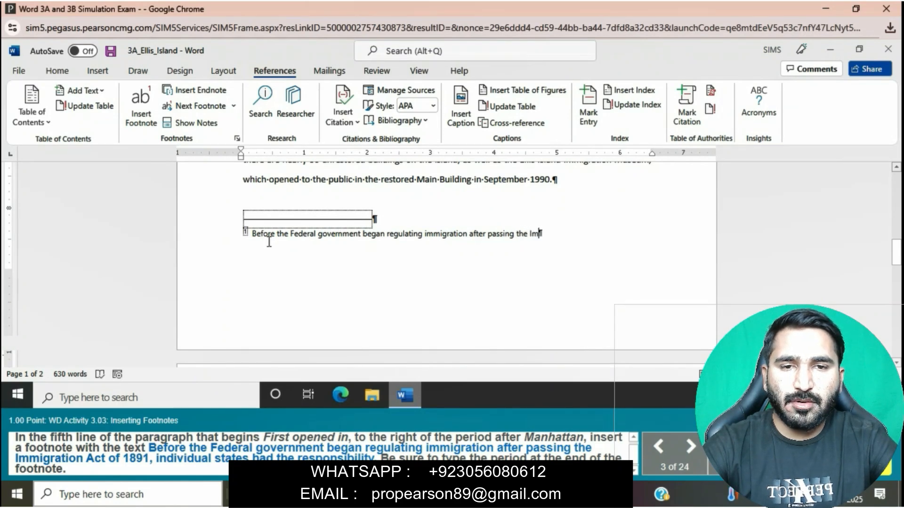
text(migration)
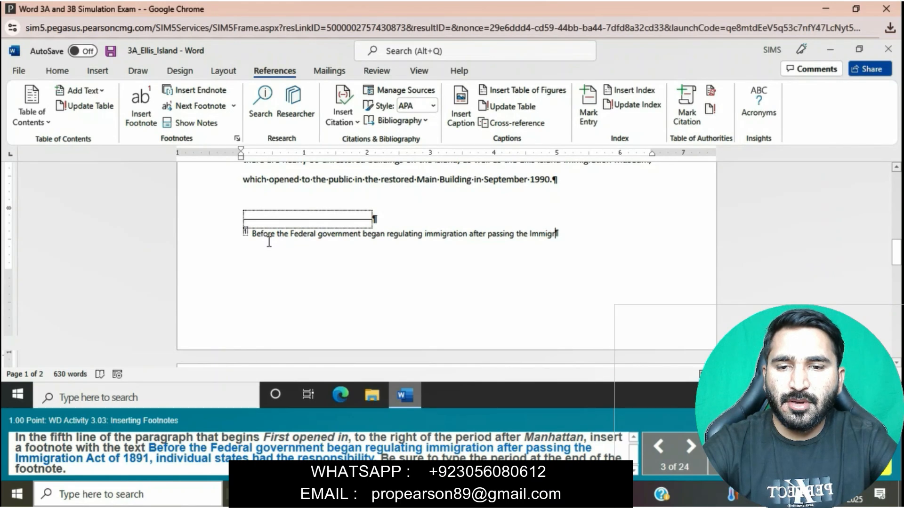
text( Act )
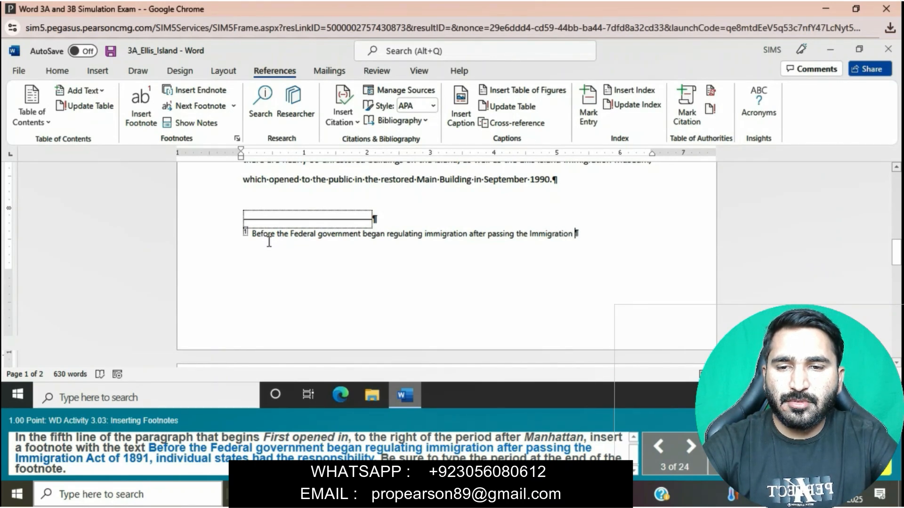
text(of 1)
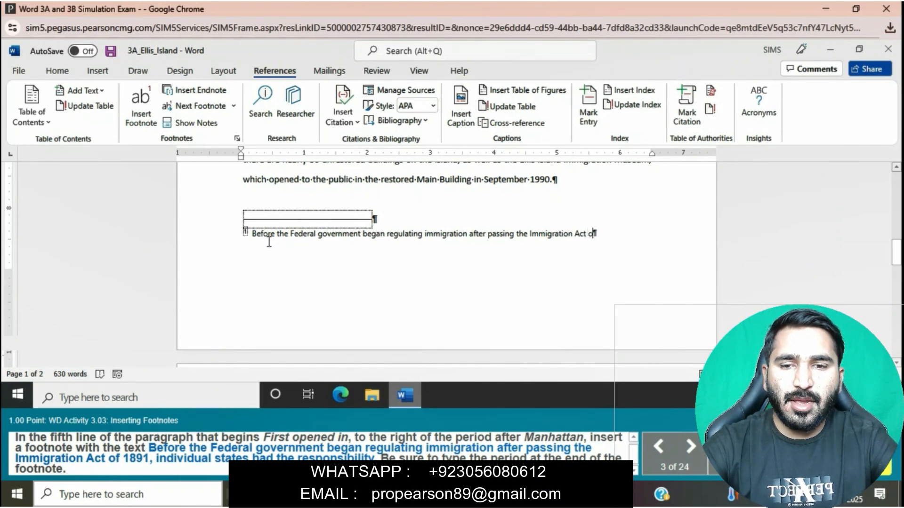
text(891, indi)
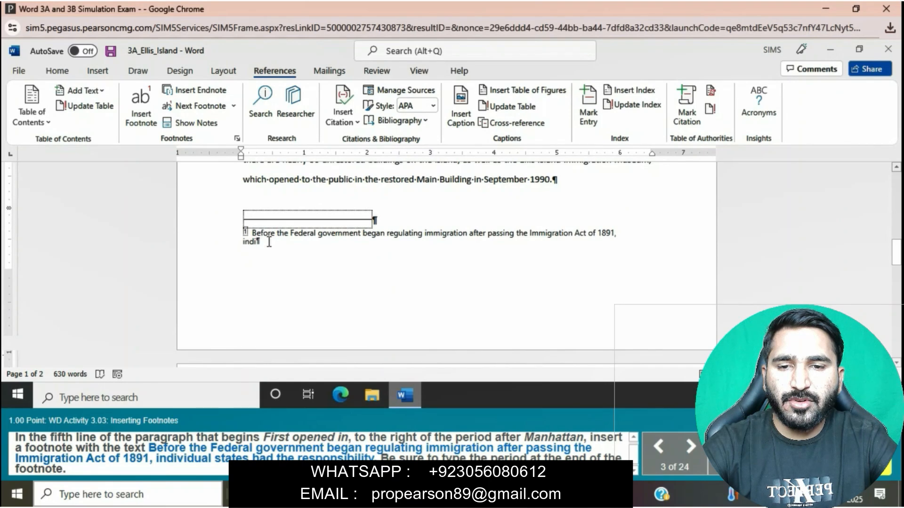
text(vidual)
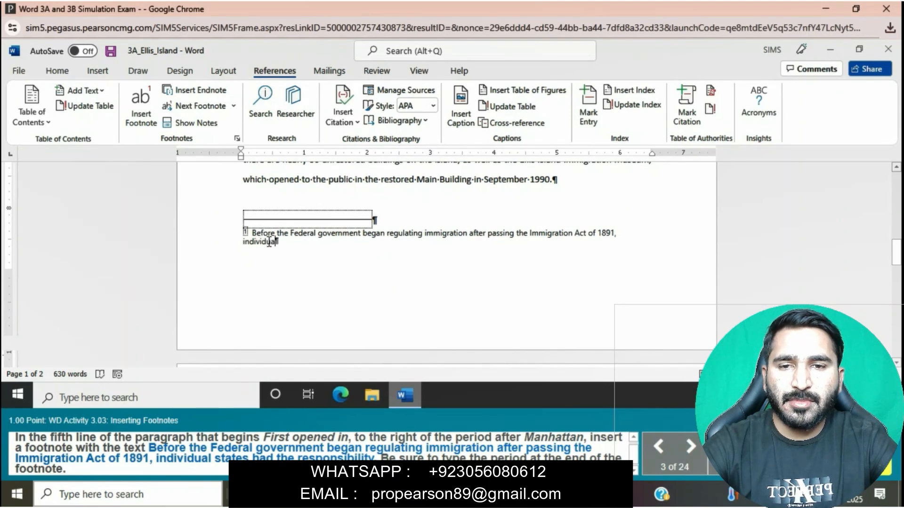
text( stat)
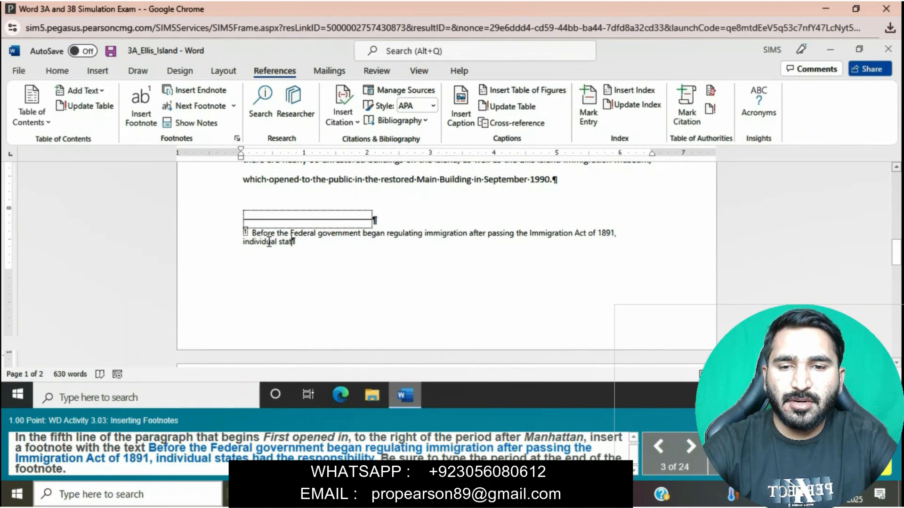
text(es had )
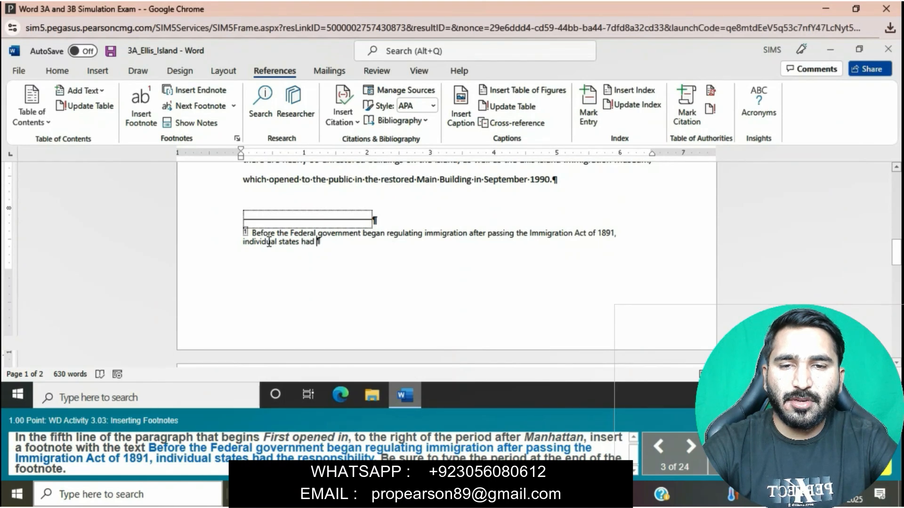
text(the respon)
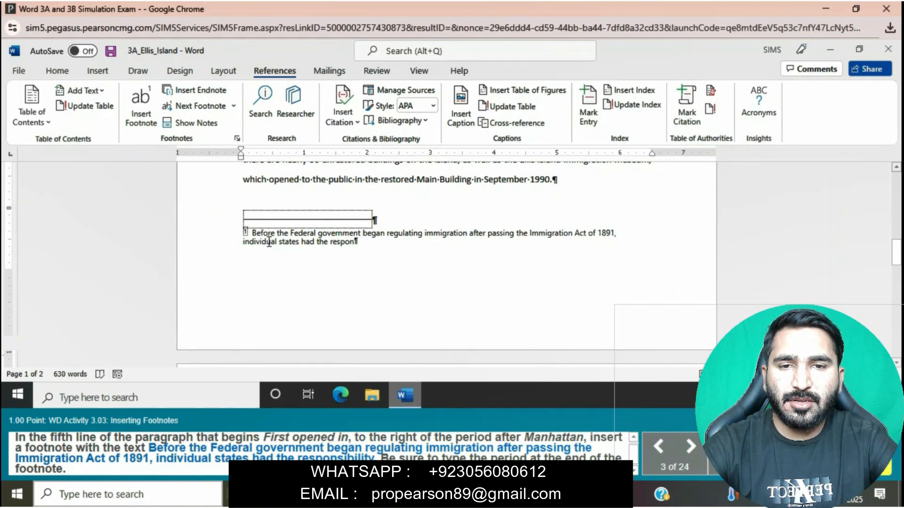
text(sibi)
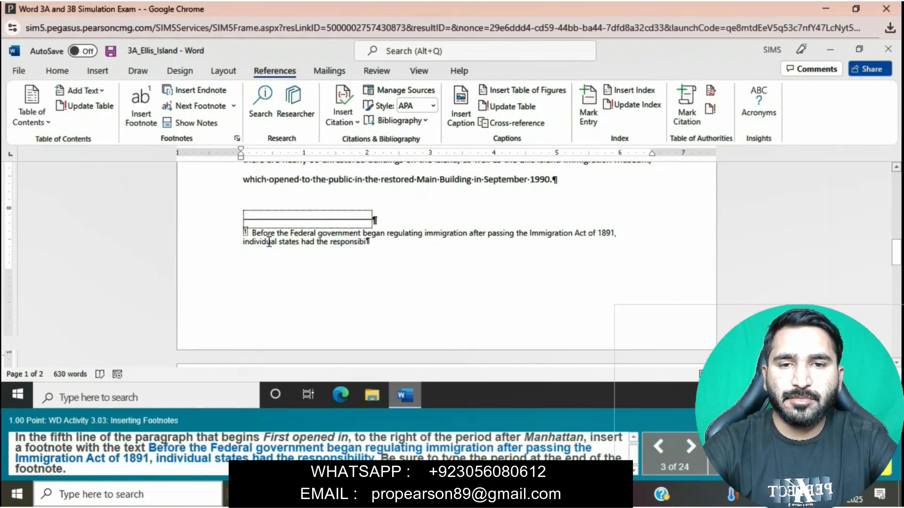
text(lity.)
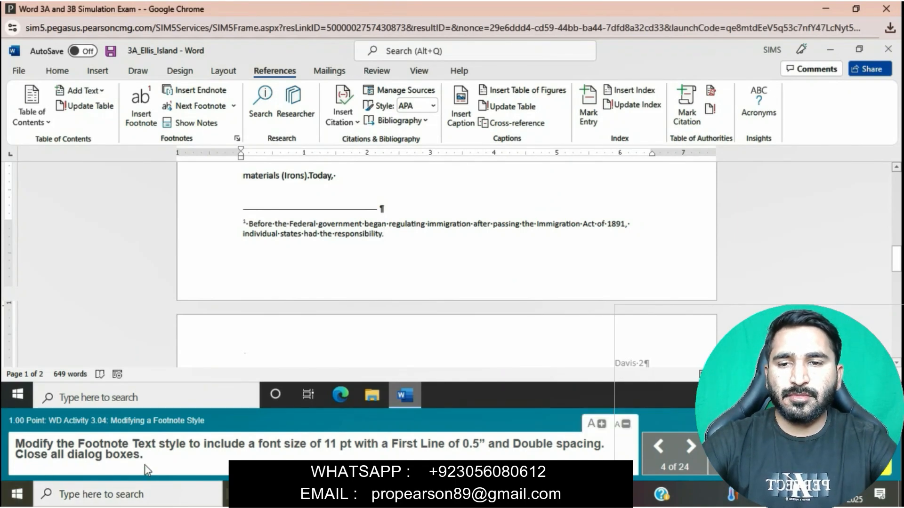
Open the Footnote Text style for modification from the footnote and set its font size to 11 pt
right_click(384, 236)
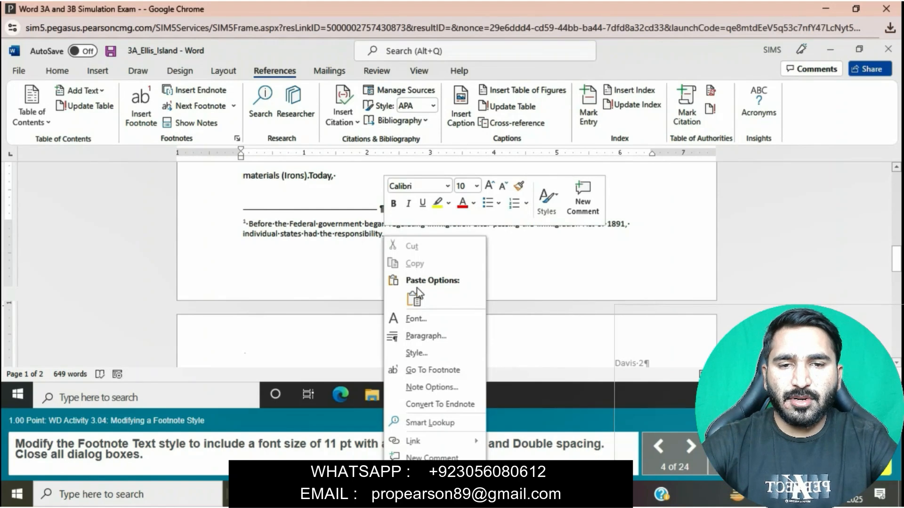
click(428, 351)
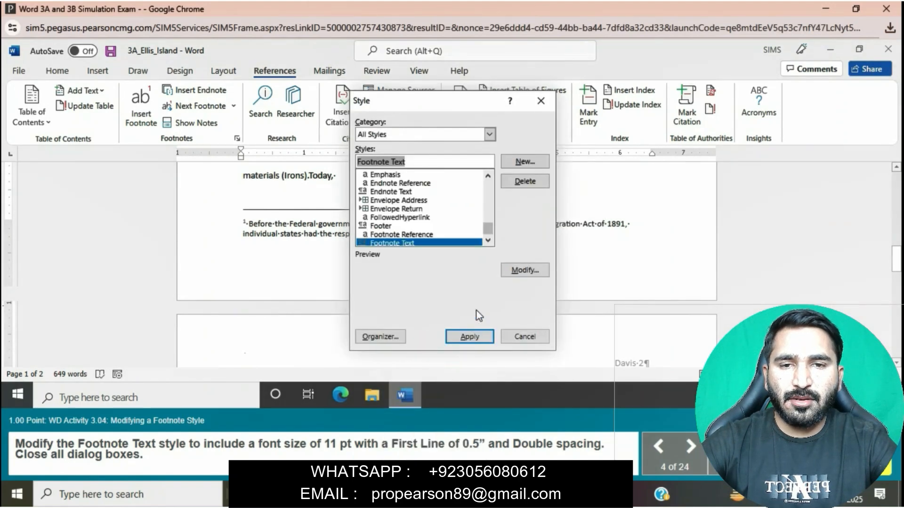
click(525, 270)
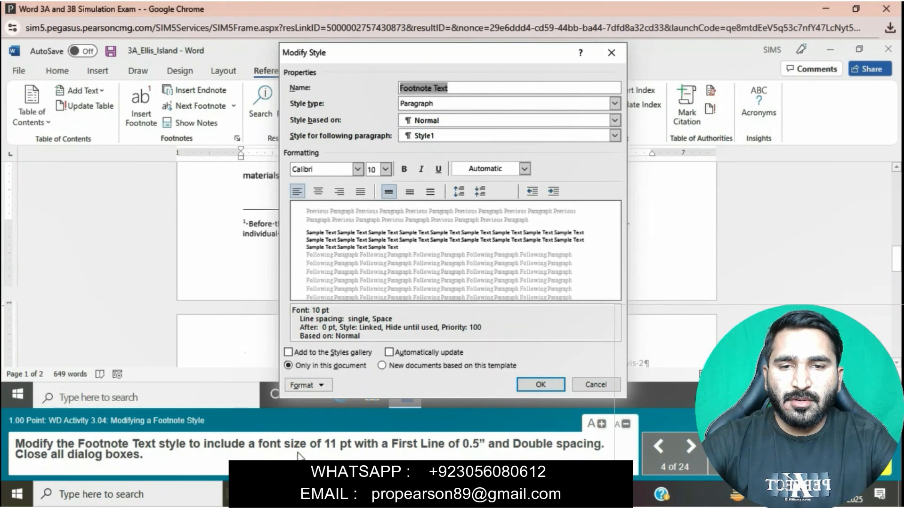
click(384, 175)
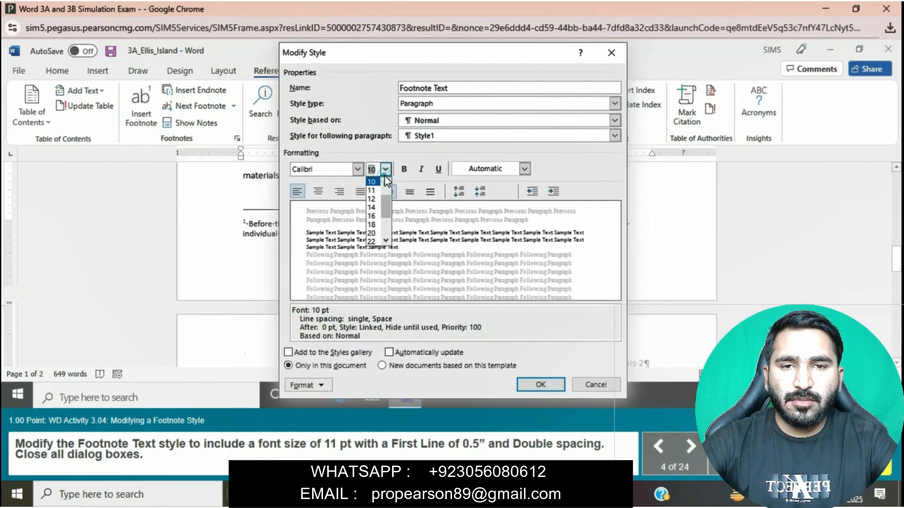
click(379, 190)
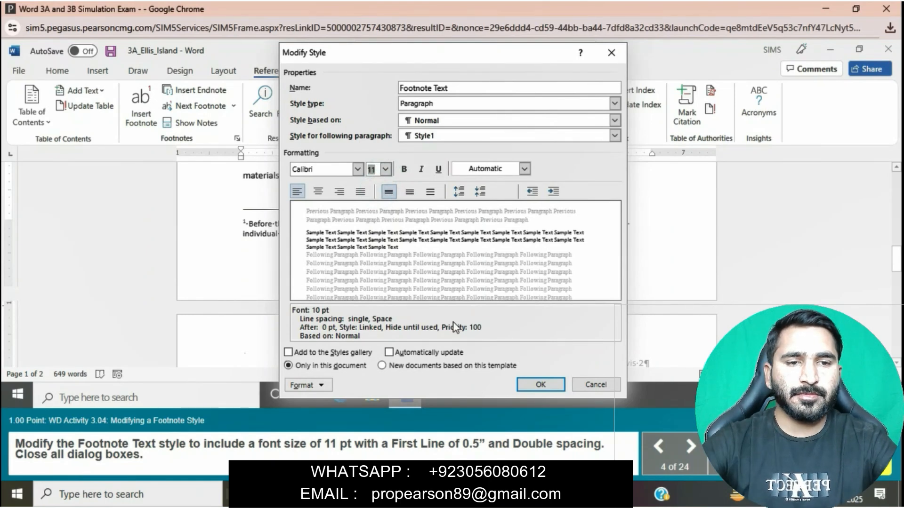
Give the Footnote Text style a First line indent of 0.5" and Double line spacing, and apply it to the footnote
click(318, 385)
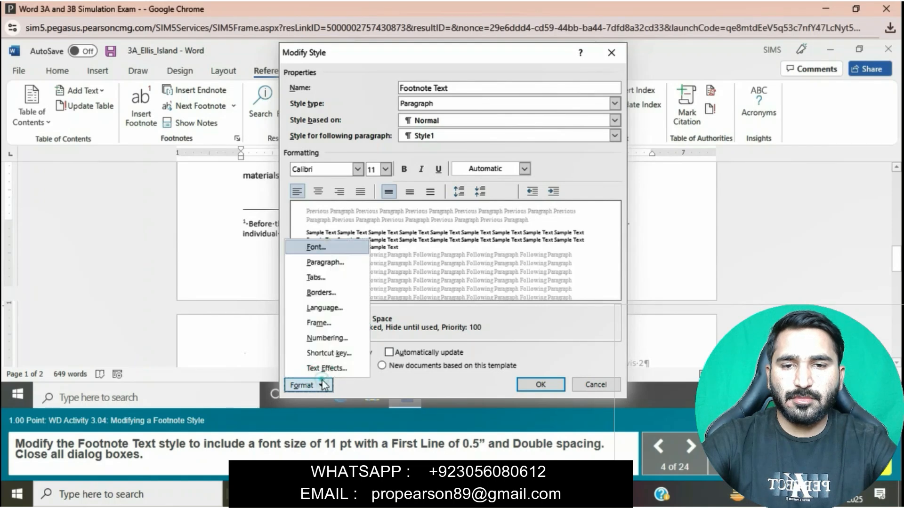
click(323, 264)
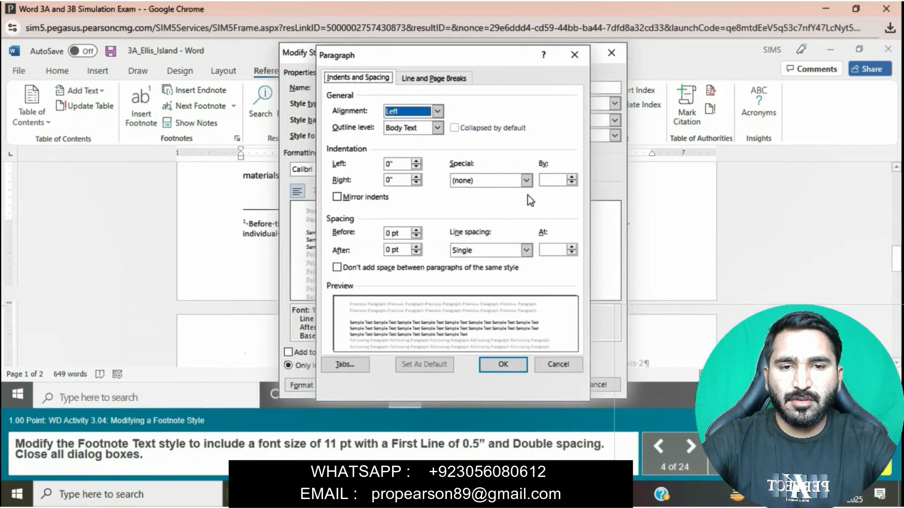
click(526, 180)
click(498, 202)
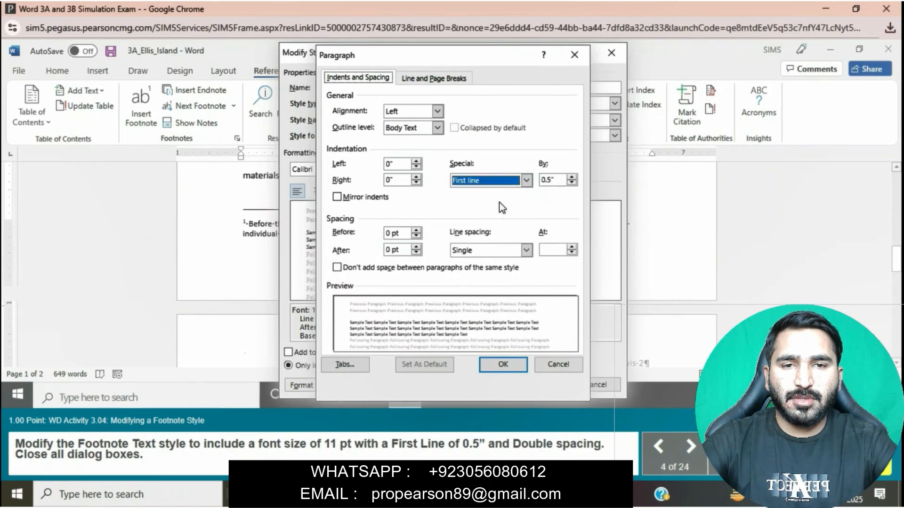
click(526, 250)
click(494, 281)
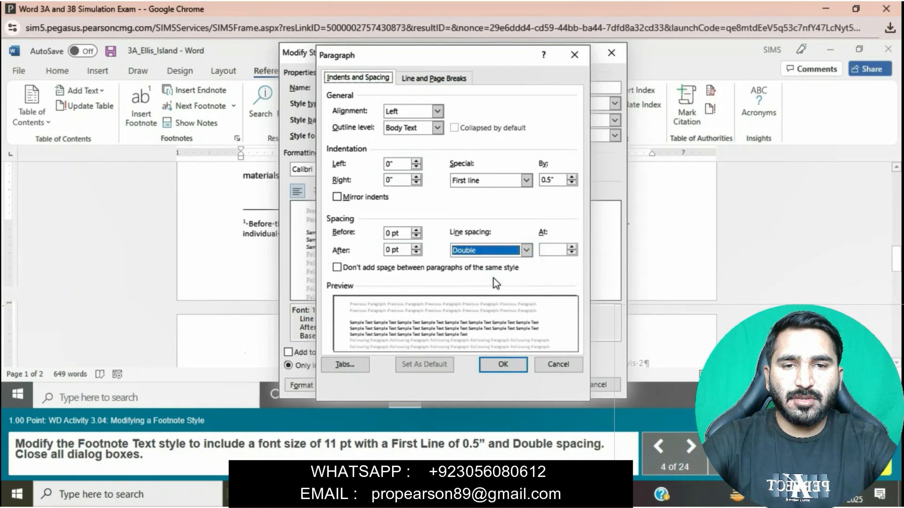
click(499, 364)
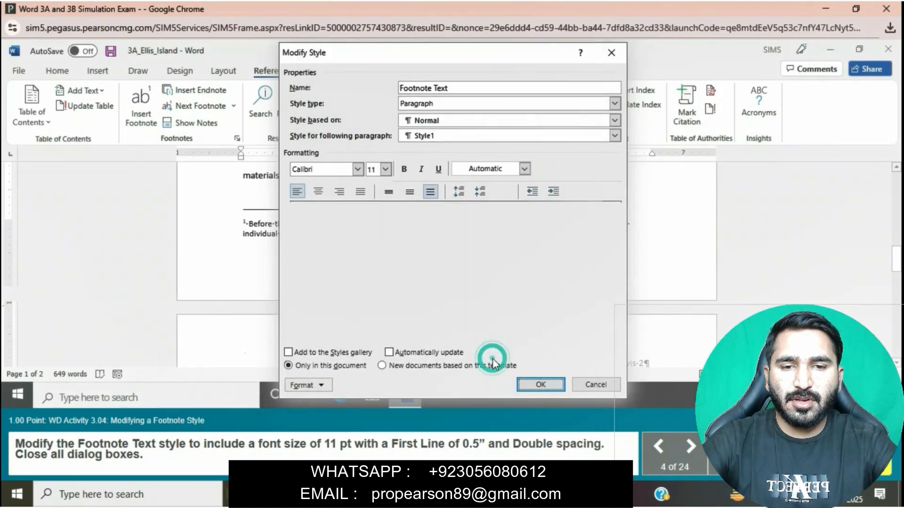
click(537, 385)
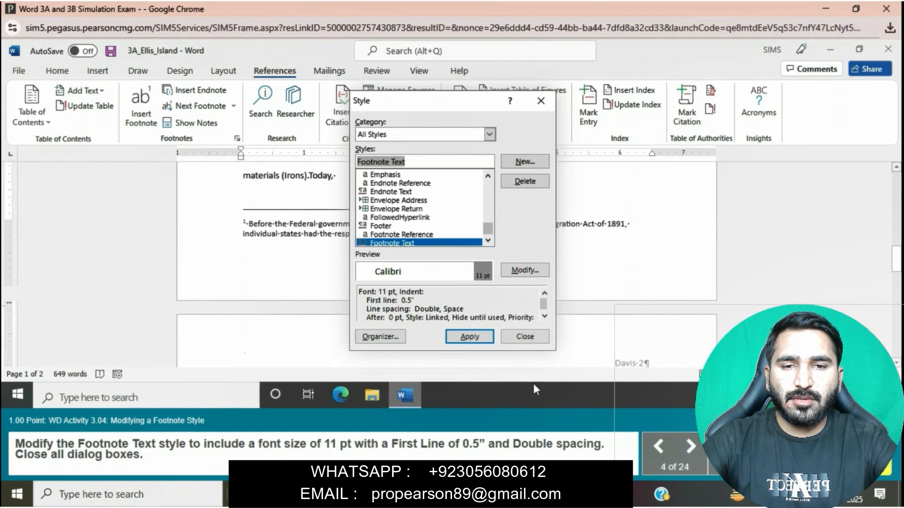
click(468, 337)
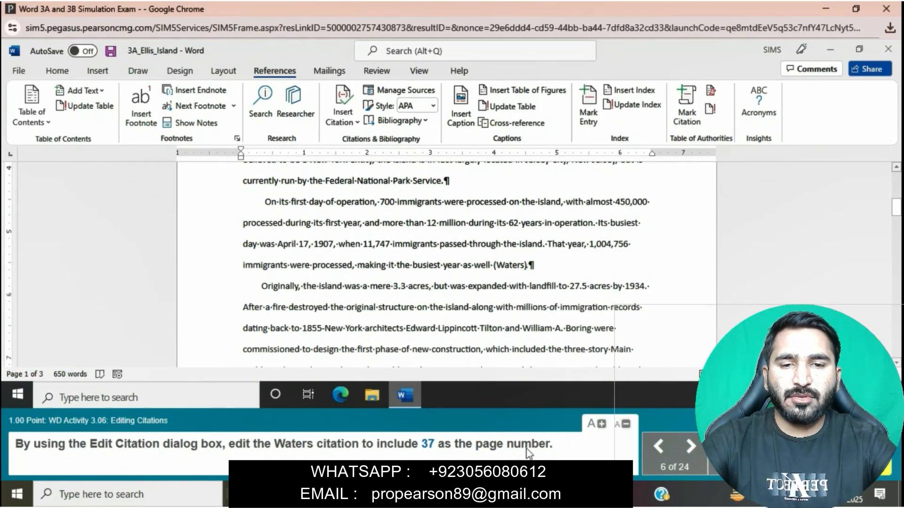
Edit the citation ending the paragraph that begins "On its first day of operation" to include page number 37
click(523, 266)
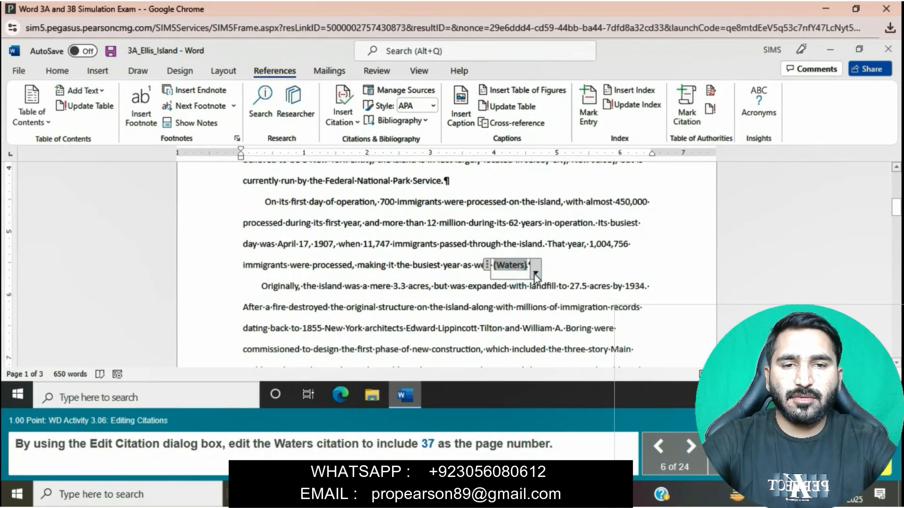
click(536, 273)
click(506, 289)
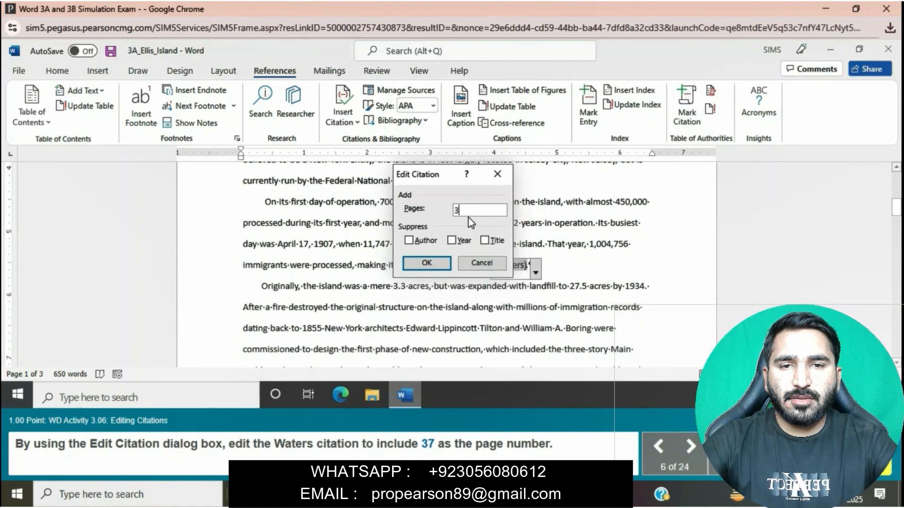
click(444, 266)
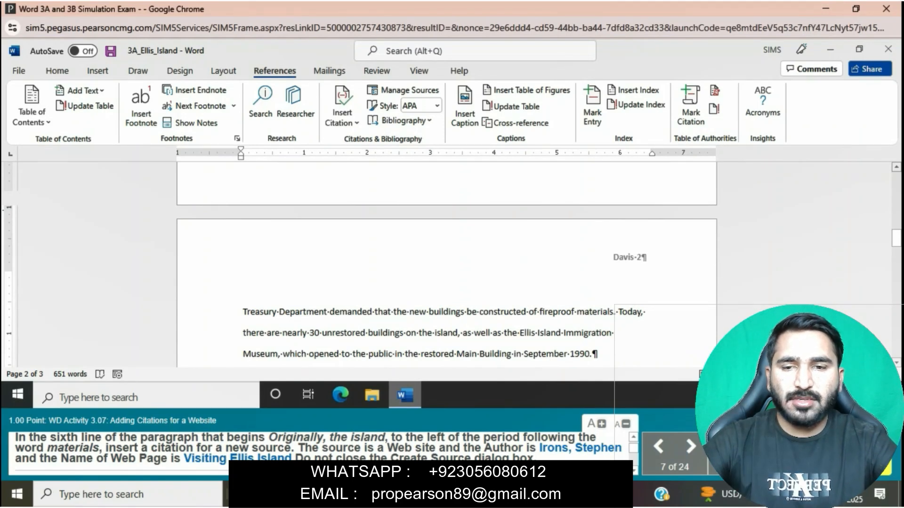
Start a citation for a new source before the period after "materials" on page 2, with Web site as the source type
scroll(402, 321, up, 3)
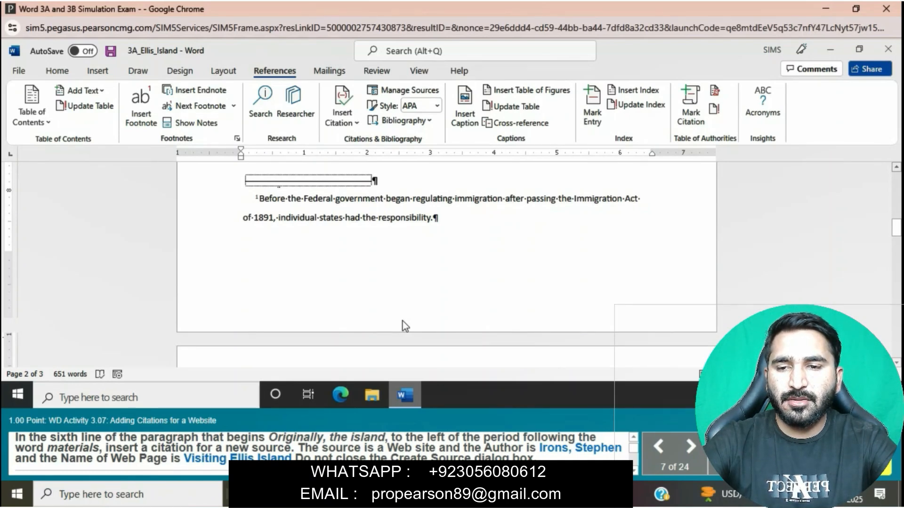
scroll(403, 321, up, 5)
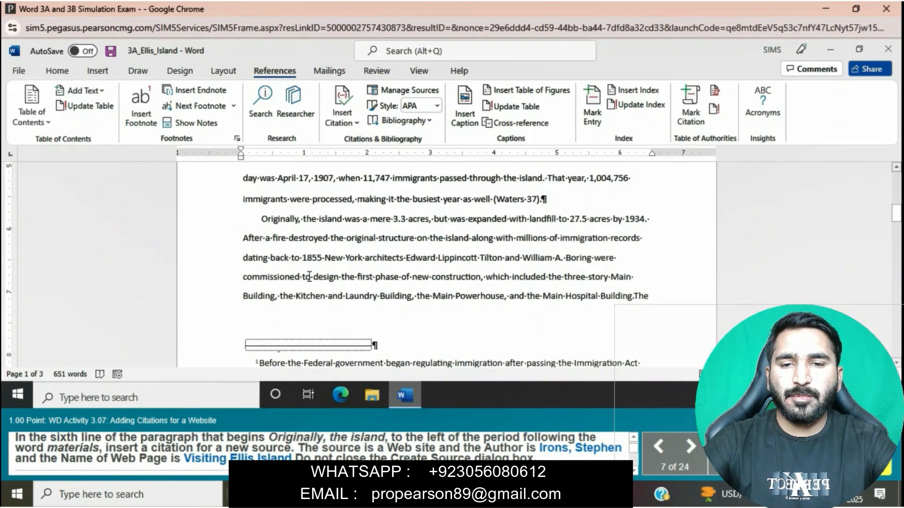
scroll(309, 277, down, 7)
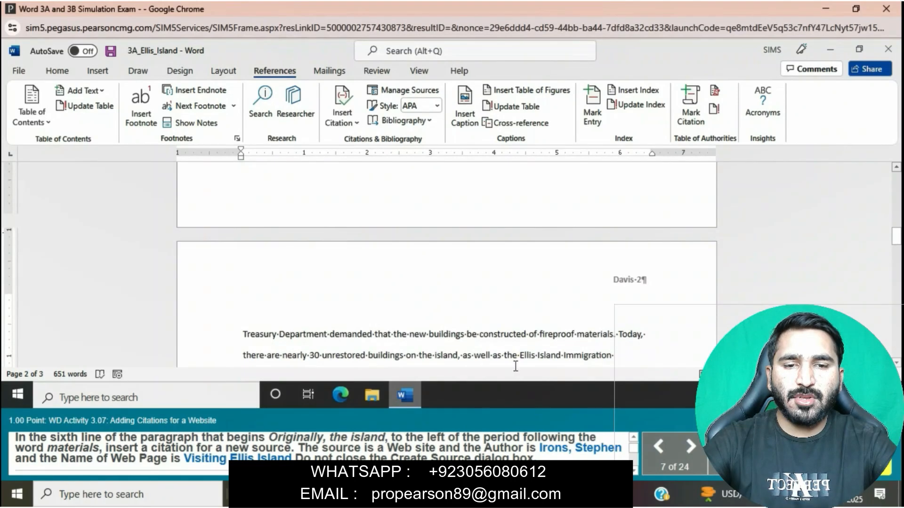
click(612, 335)
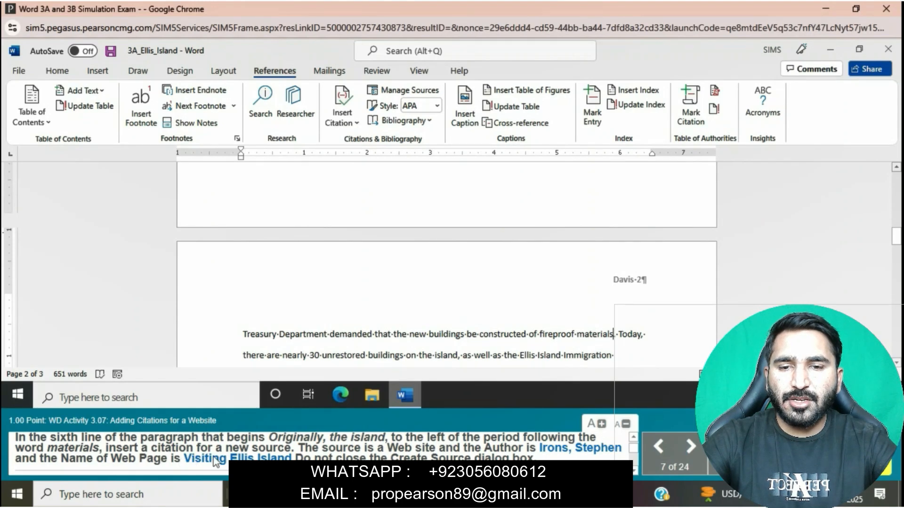
click(348, 118)
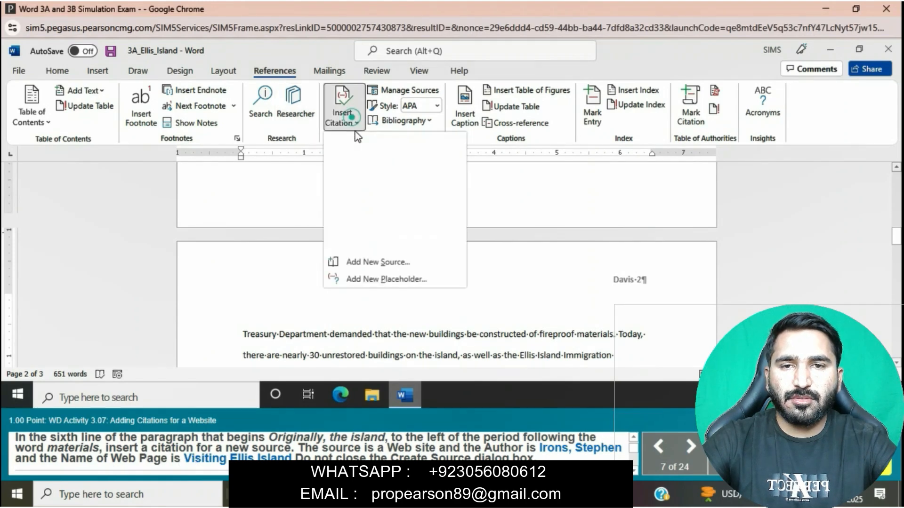
click(374, 261)
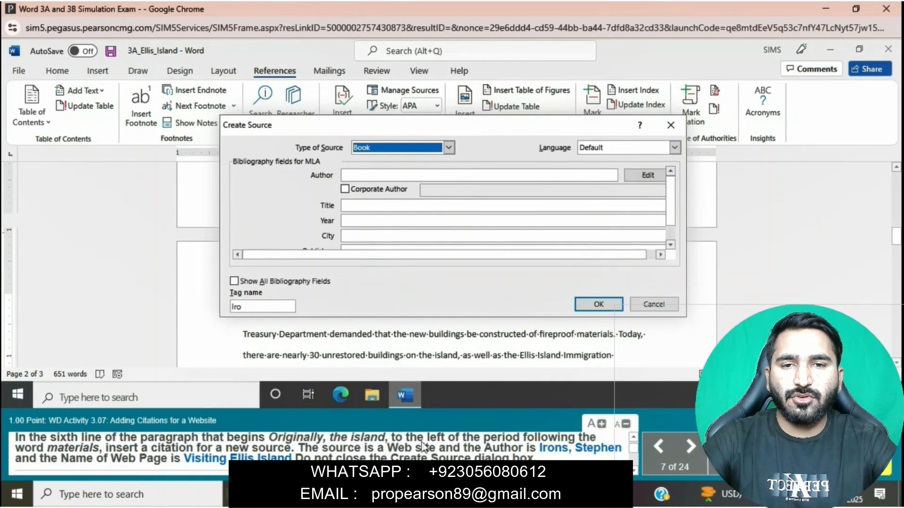
click(448, 152)
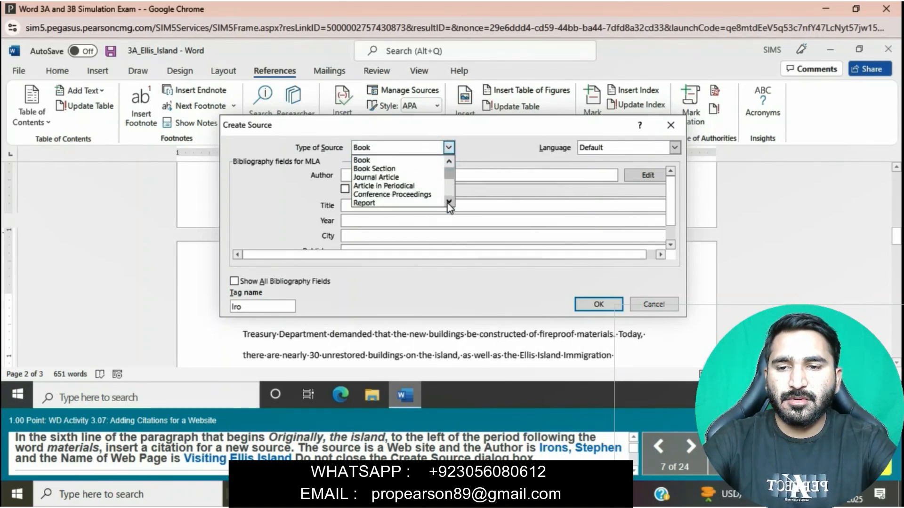
scroll(447, 202, down, 1)
click(392, 187)
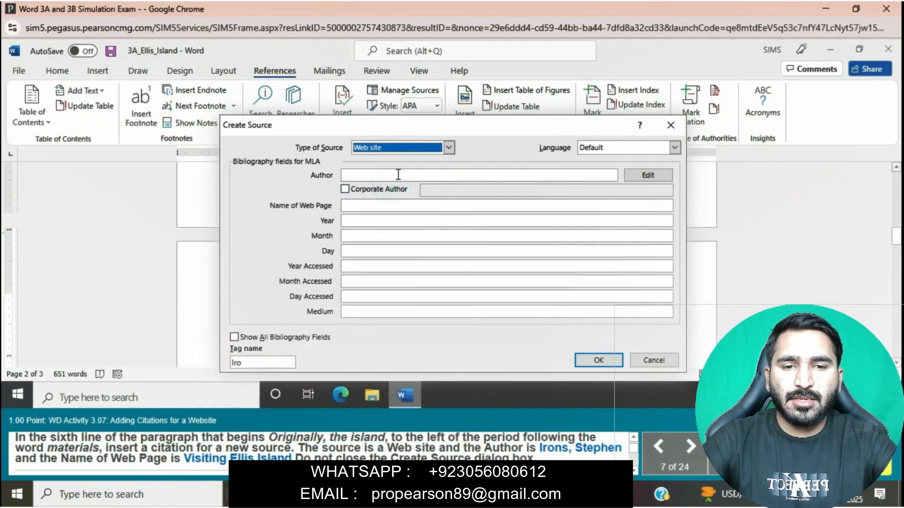
Enter the author's surname and first name, separated by a comma, as the new source's author
click(397, 174)
text(Irons, S)
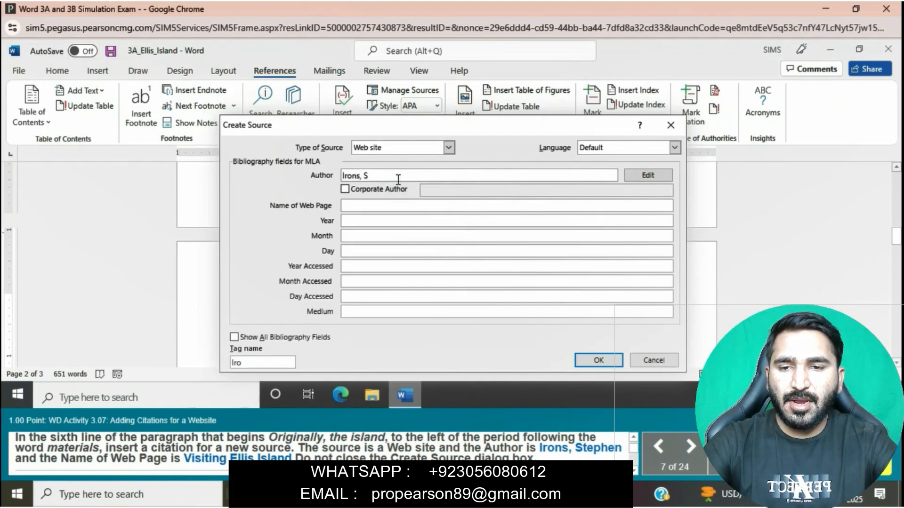
text(tephen)
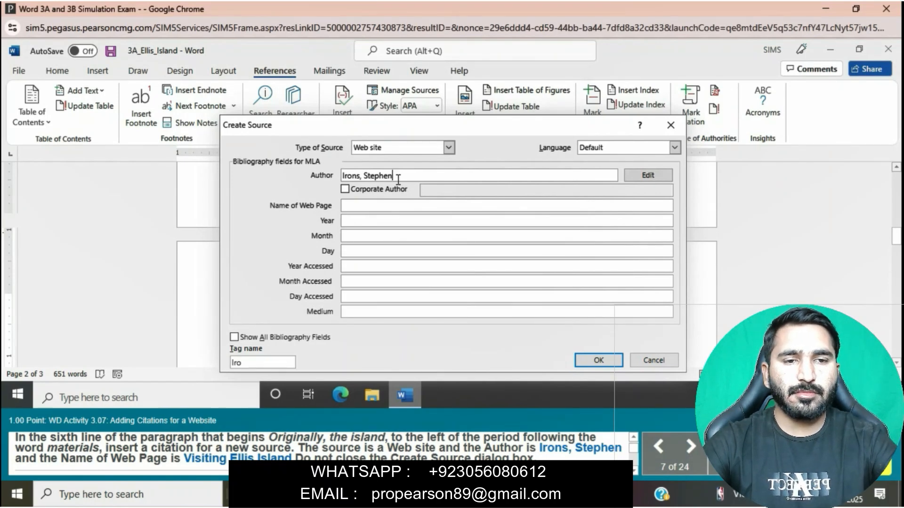
Enter Visiting Ellis Island as the new source's Name of Web Page
click(360, 203)
text(Vi)
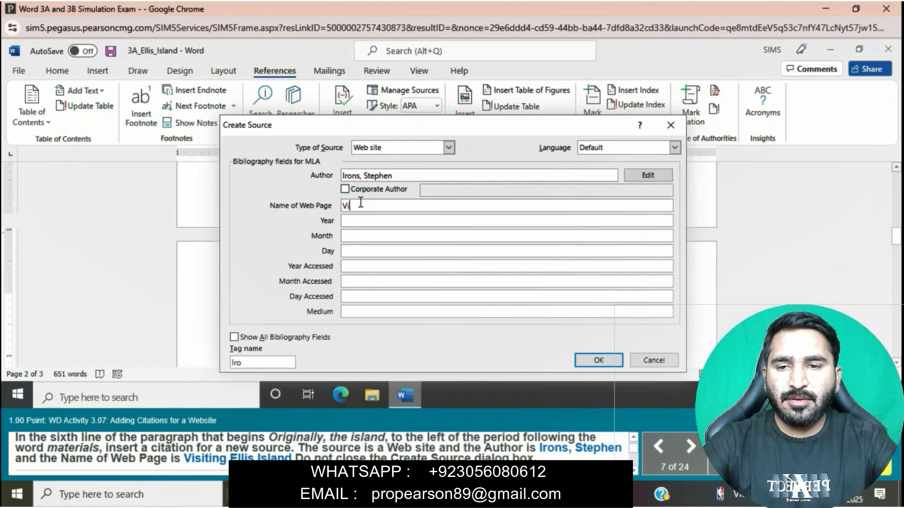
text(si)
text(t)
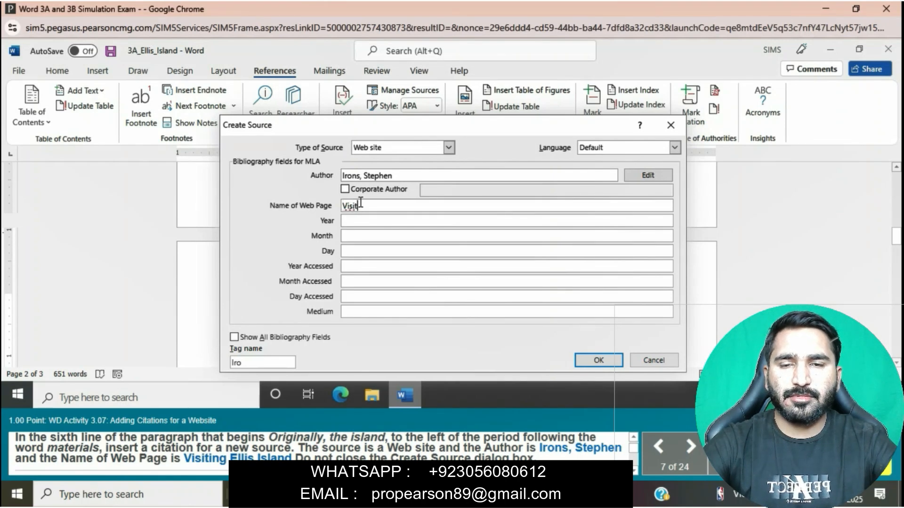
text(ing)
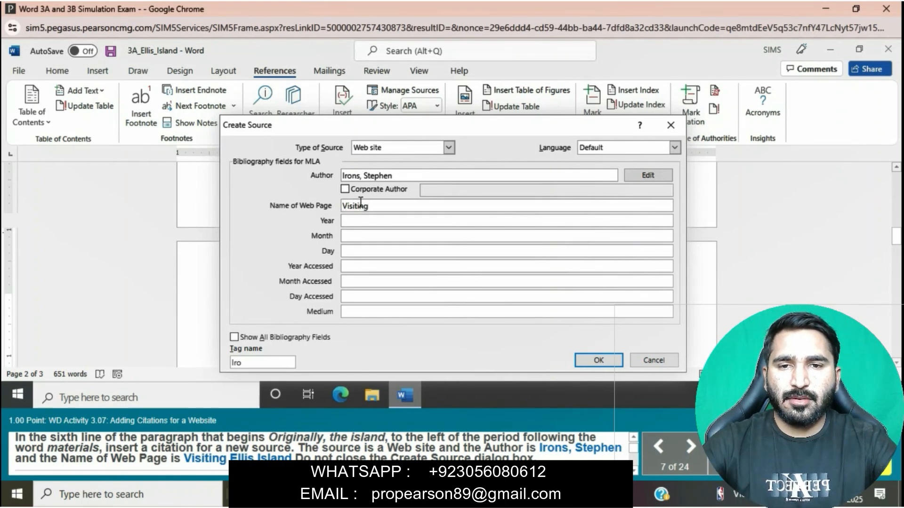
text( Ellis )
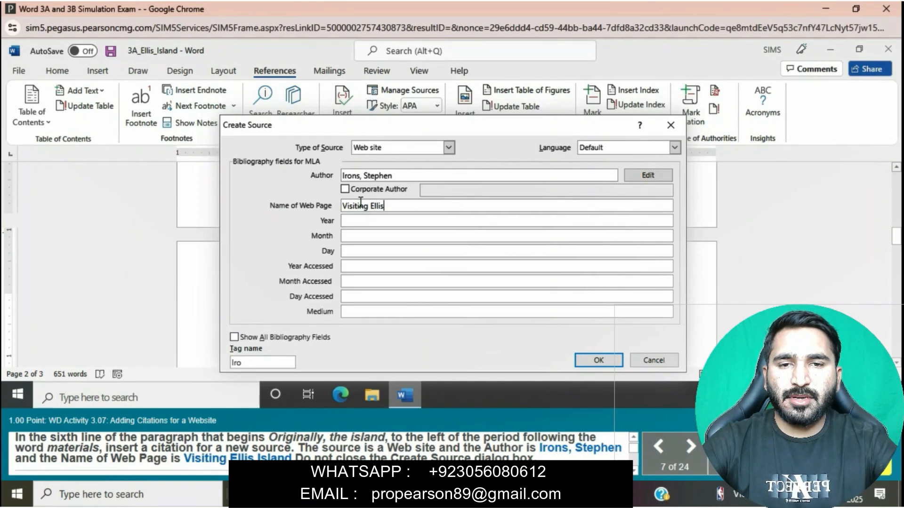
text(Island)
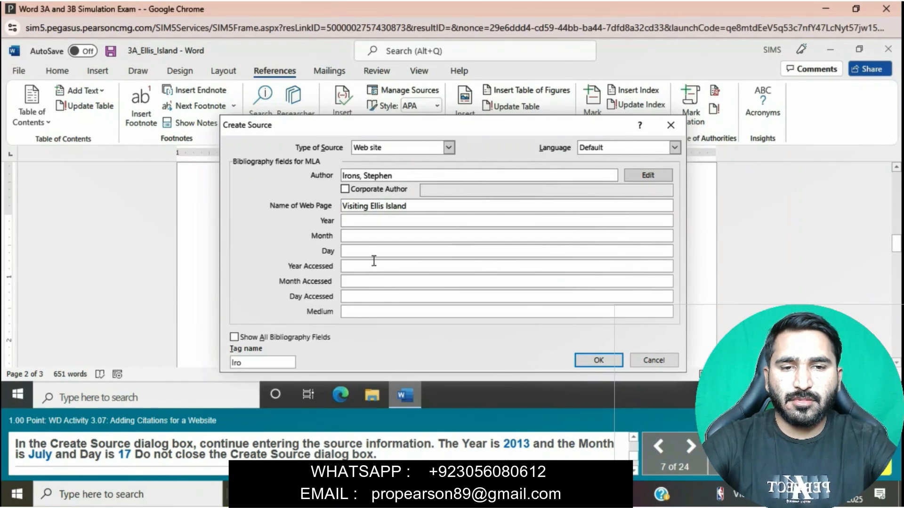
Set the new source's publication date to Year 2013, Month July and Day 17
click(366, 223)
text(201)
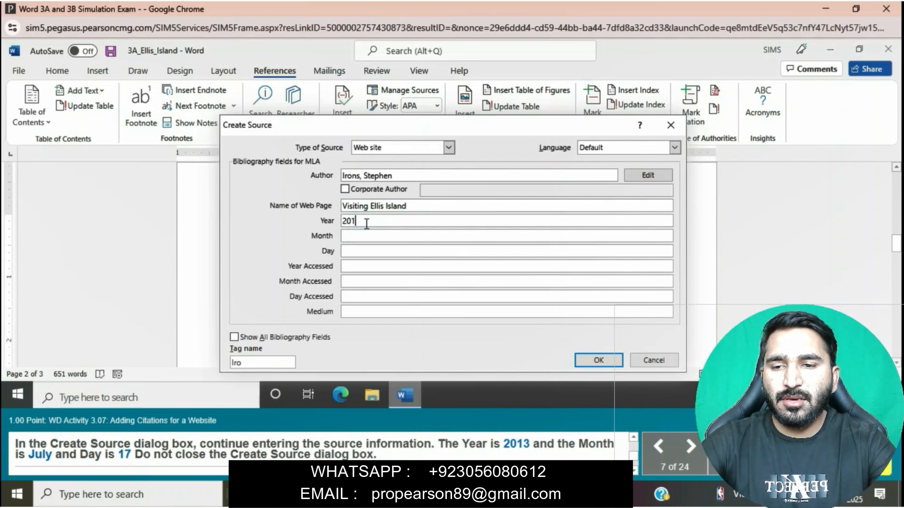
text(3)
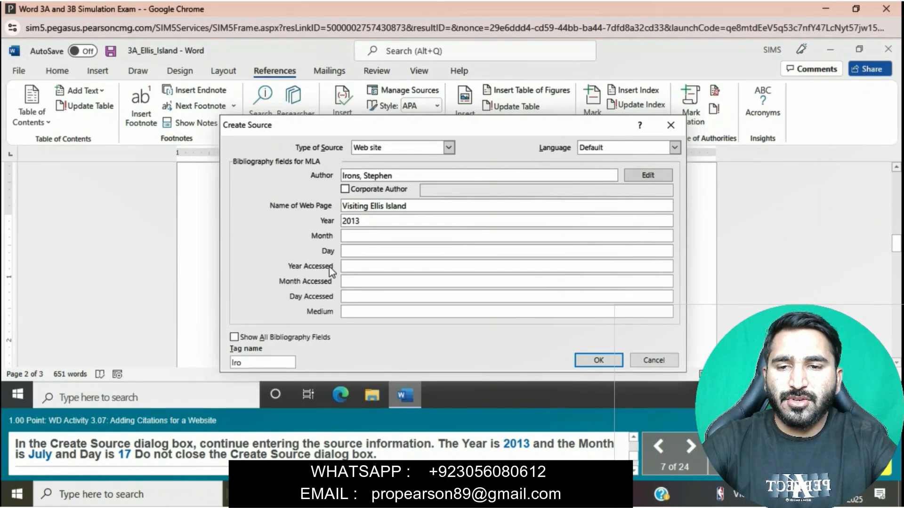
click(359, 233)
text(July)
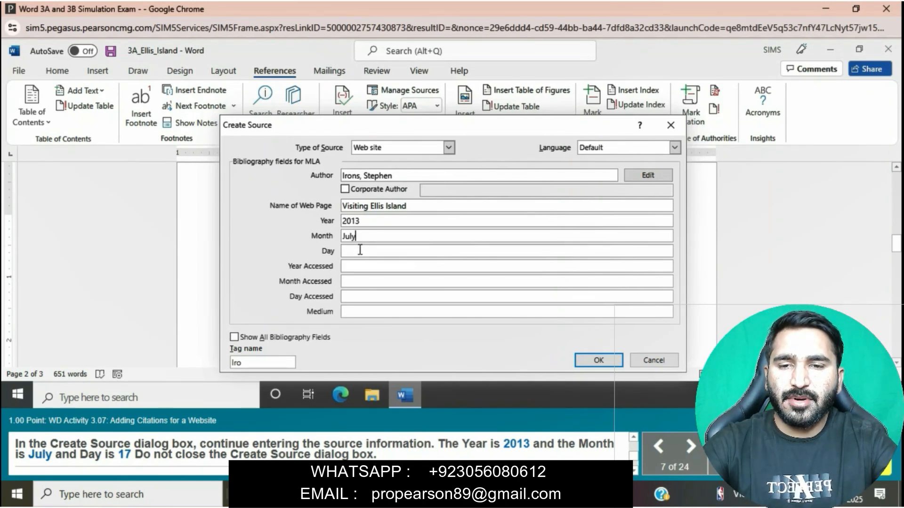
click(359, 251)
text(17)
click(595, 358)
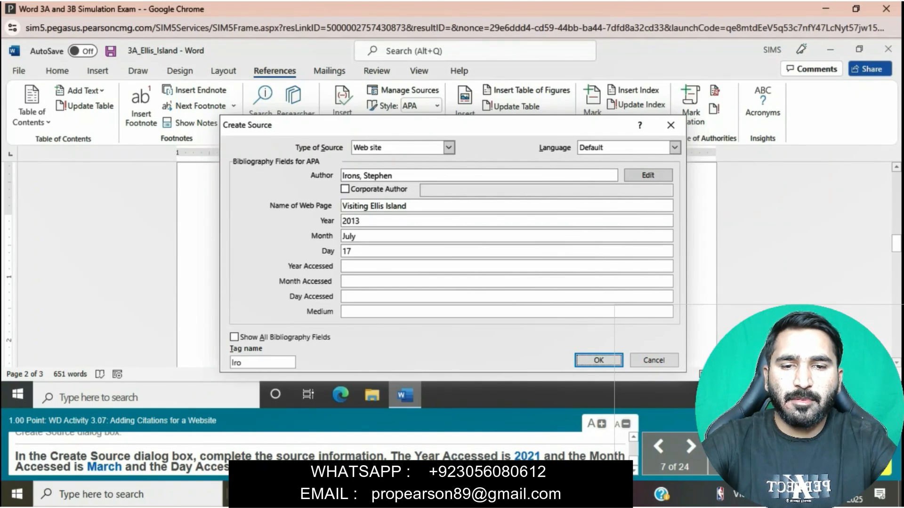
Set the source's Year Accessed to 2021, Month Accessed to March, Day Accessed to 23 and Medium to Web, and insert the citation
click(375, 270)
text(2021)
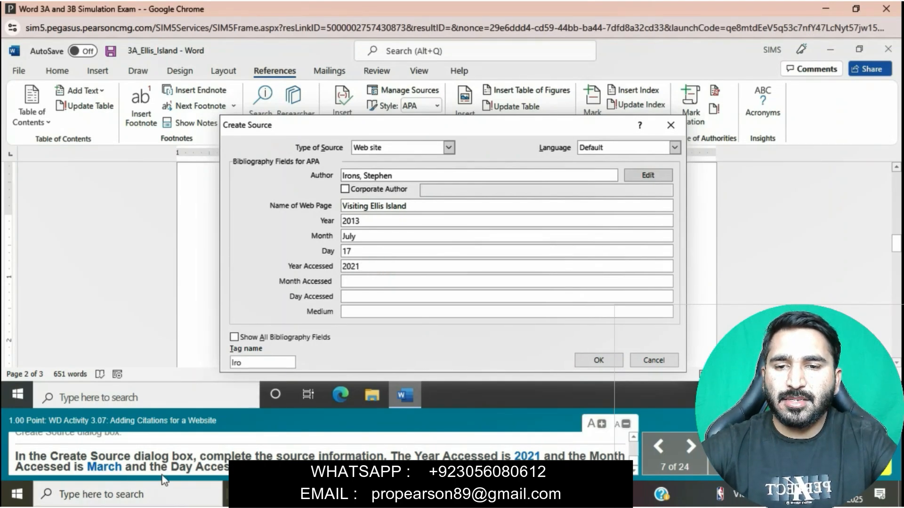
click(349, 282)
text(March)
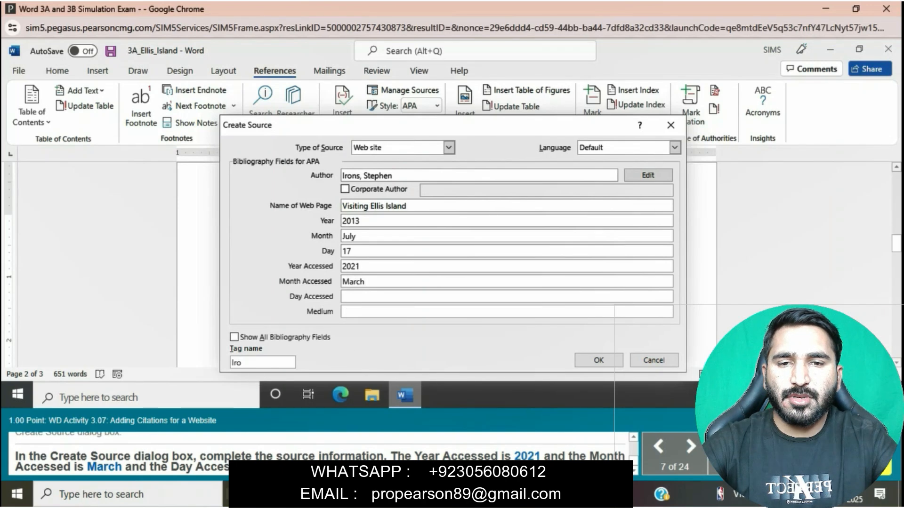
click(379, 296)
text(23)
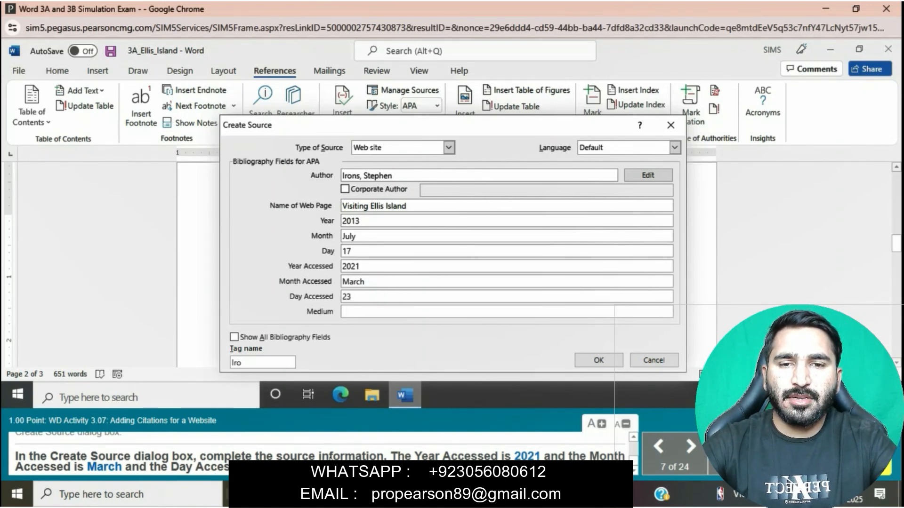
click(394, 312)
text(Web)
click(616, 360)
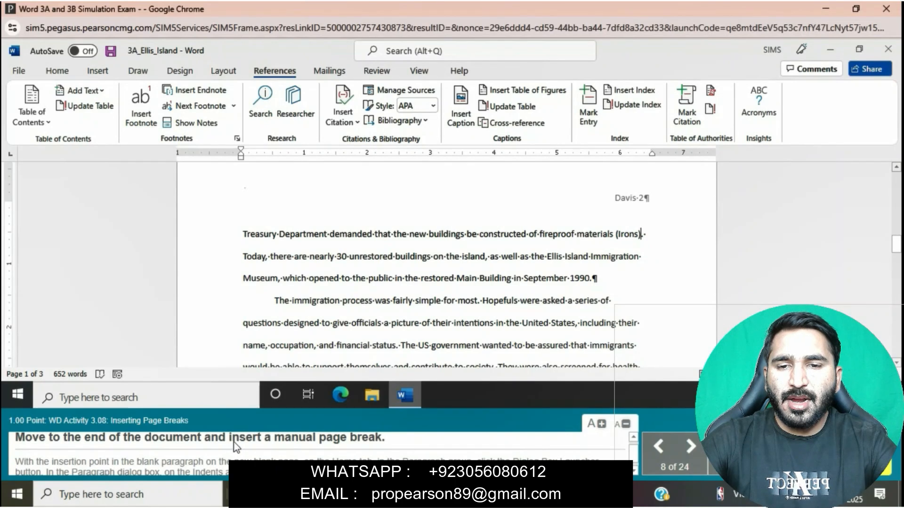
Insert a manual page break at the end of the document, after "the need for its services."
scroll(409, 247, down, 15)
scroll(409, 247, up, 5)
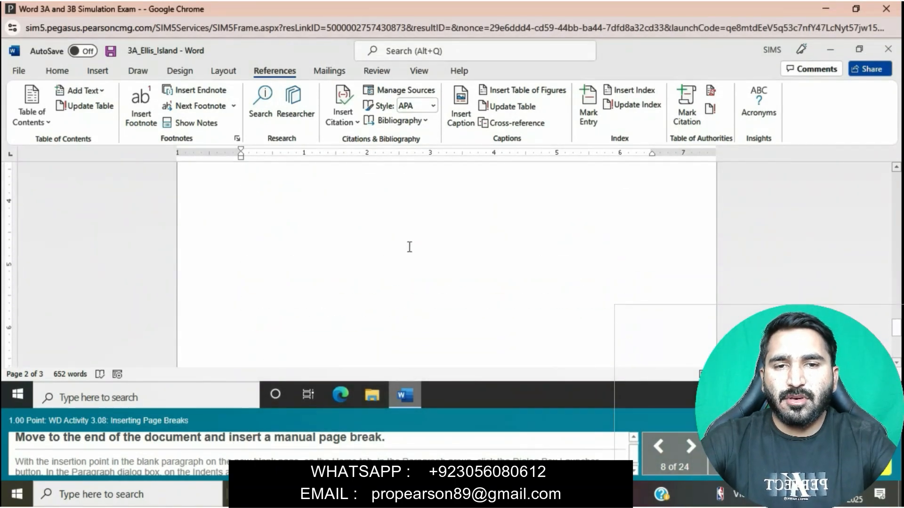
scroll(410, 247, up, 4)
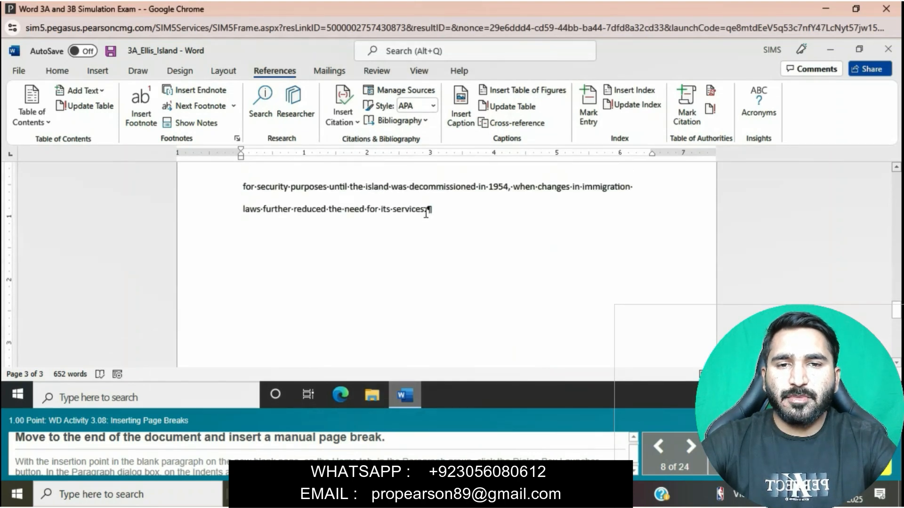
click(427, 210)
click(427, 210)
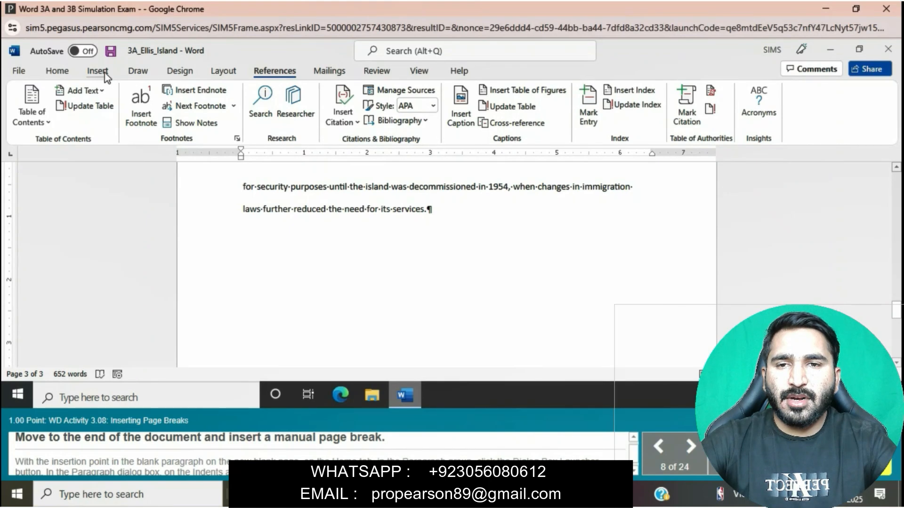
click(214, 68)
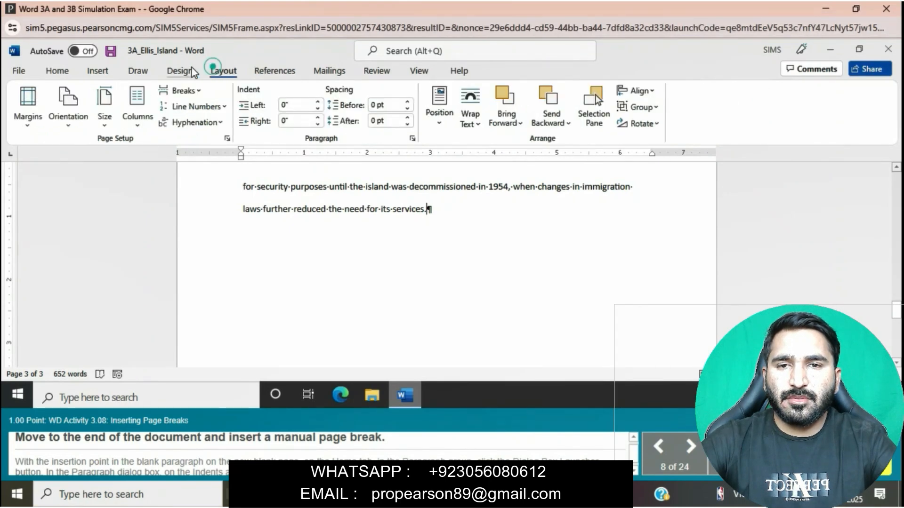
click(194, 91)
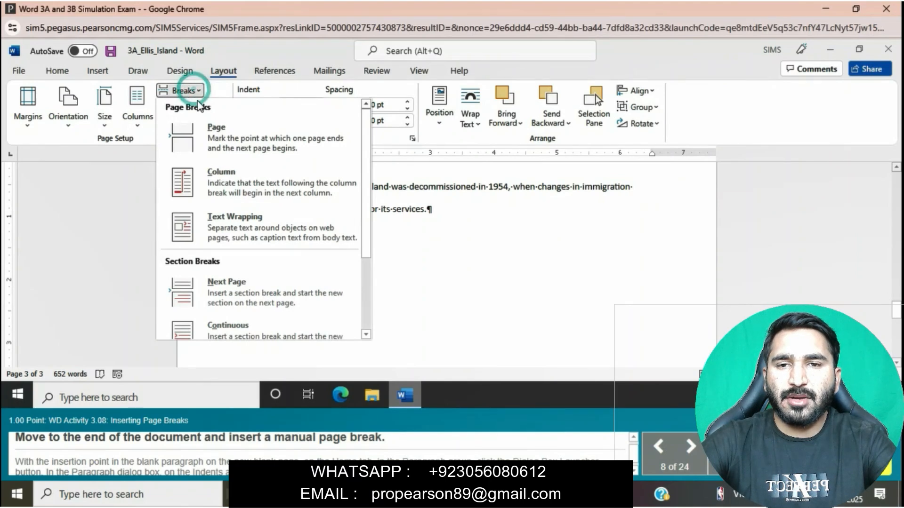
click(218, 134)
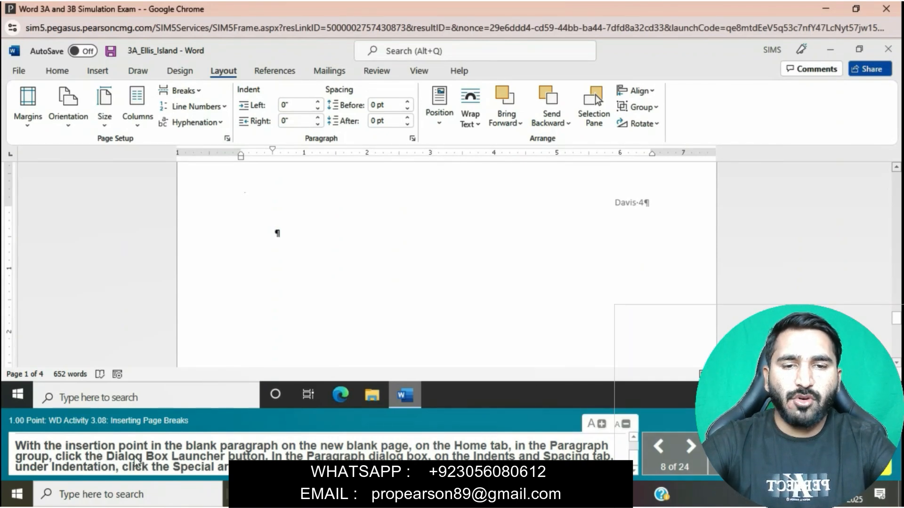
Set the Special indentation of the blank paragraph on the new page to (none)
click(57, 70)
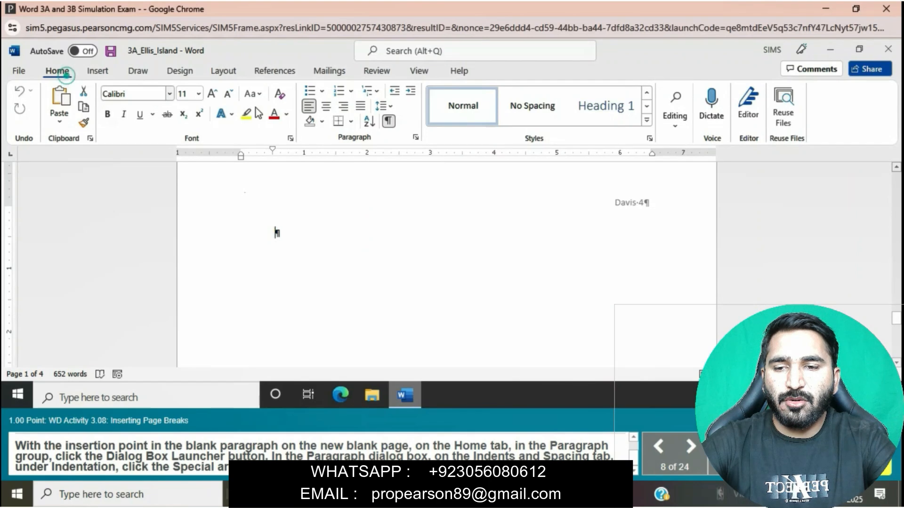
click(417, 139)
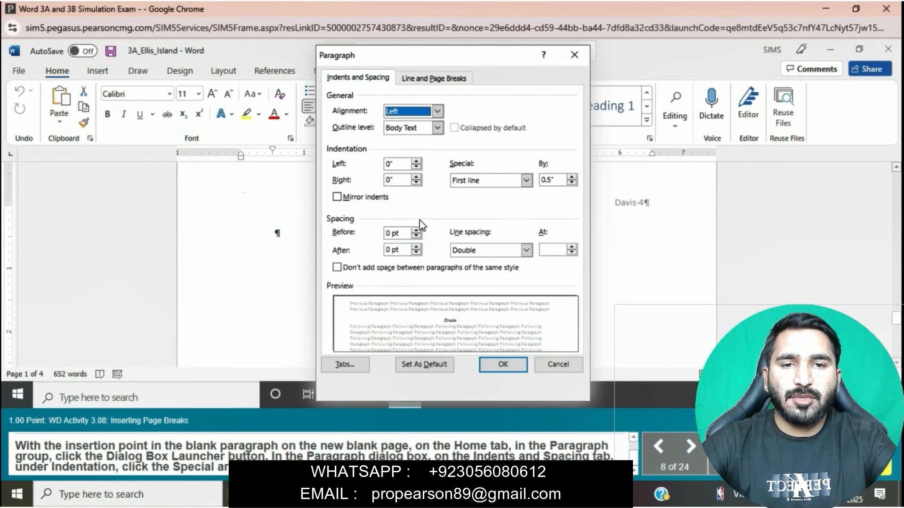
click(526, 181)
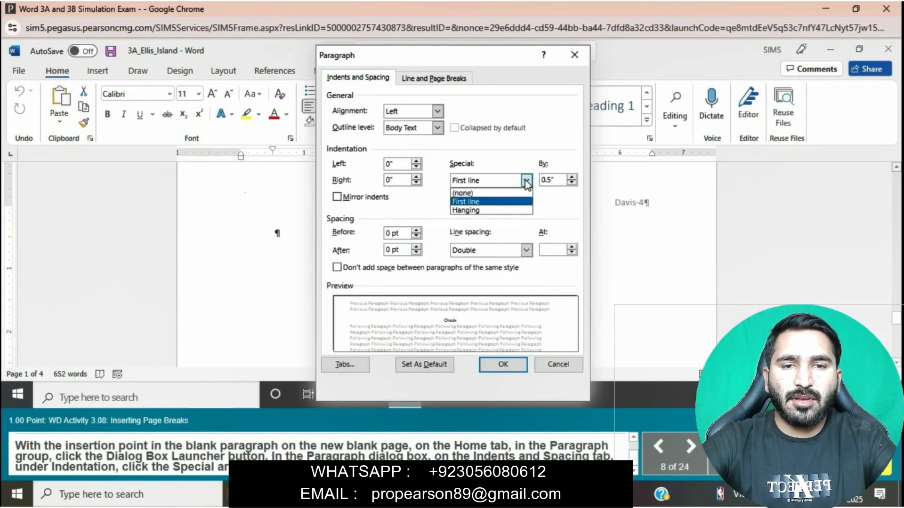
click(498, 195)
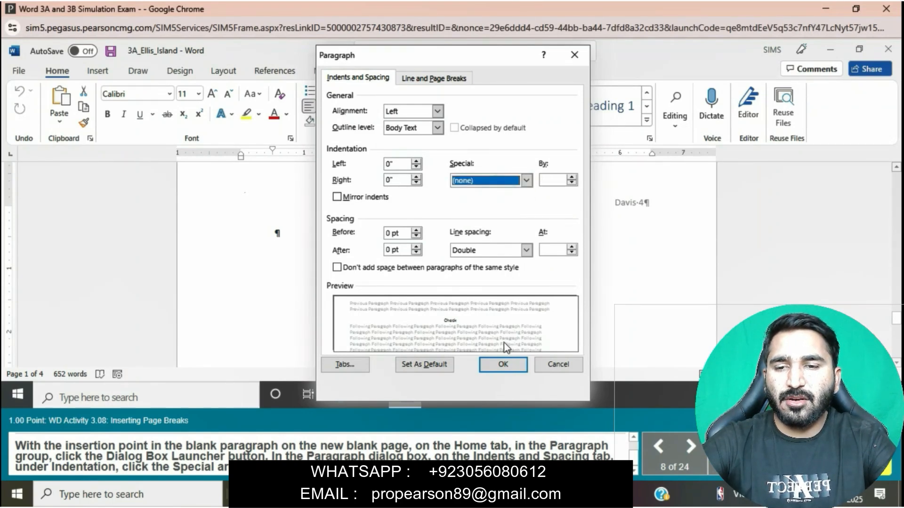
click(504, 363)
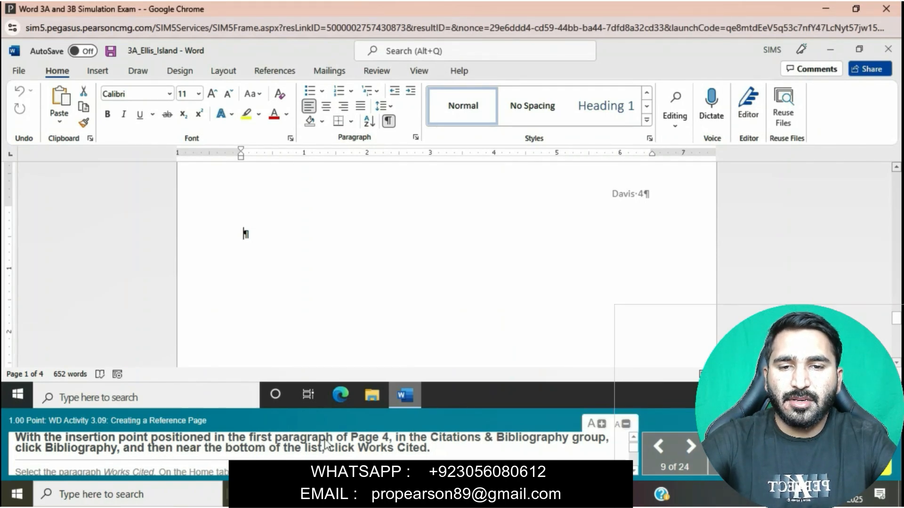
Insert the built-in Works Cited bibliography in the first paragraph of page 4
scroll(320, 264, down, 5)
scroll(322, 267, down, 5)
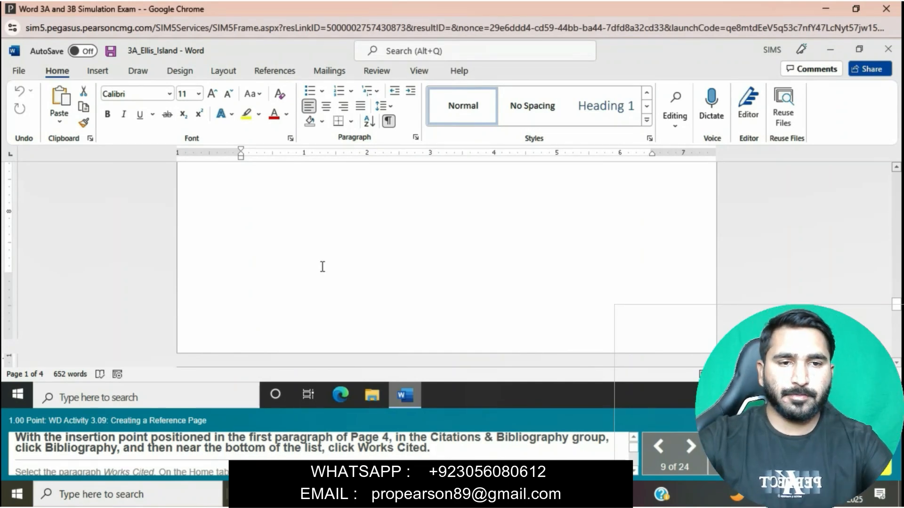
scroll(321, 267, down, 3)
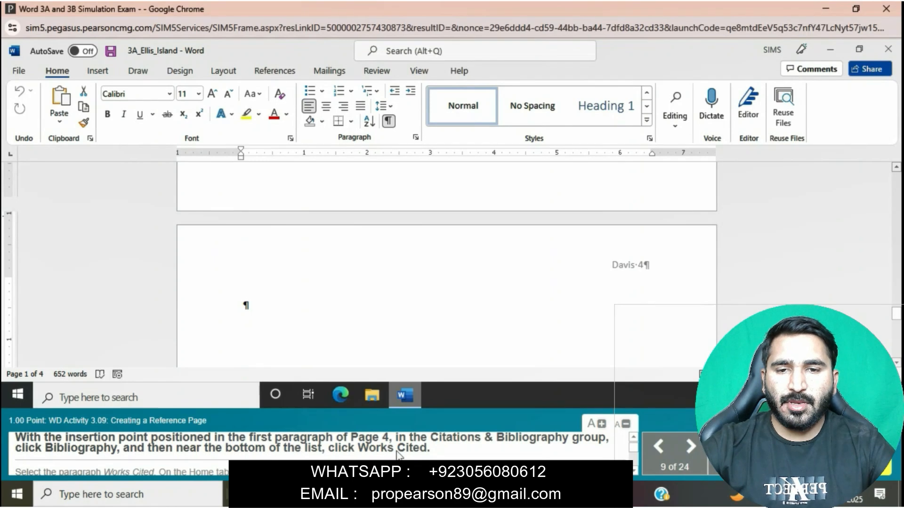
click(243, 305)
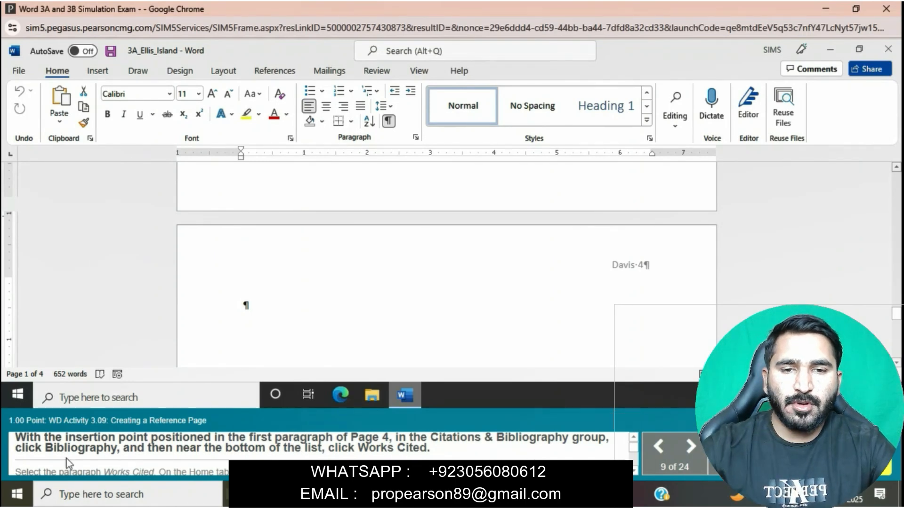
click(274, 71)
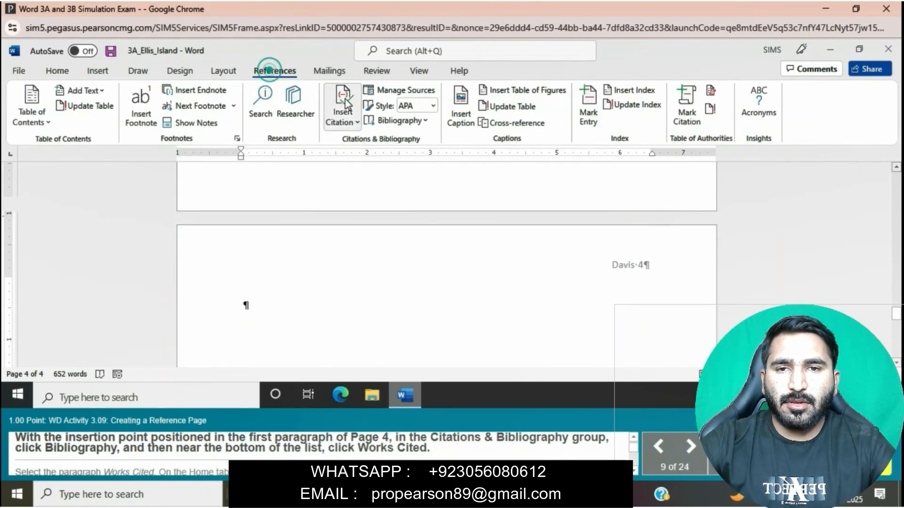
click(426, 121)
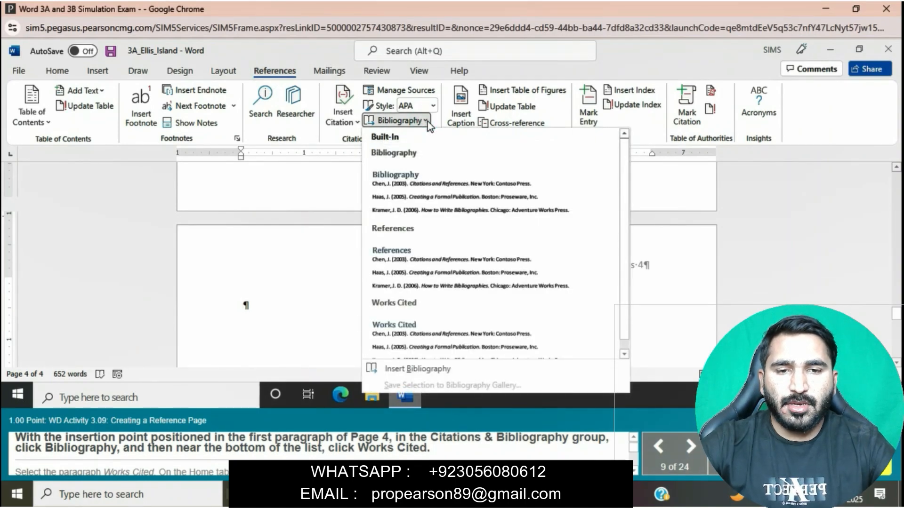
click(452, 347)
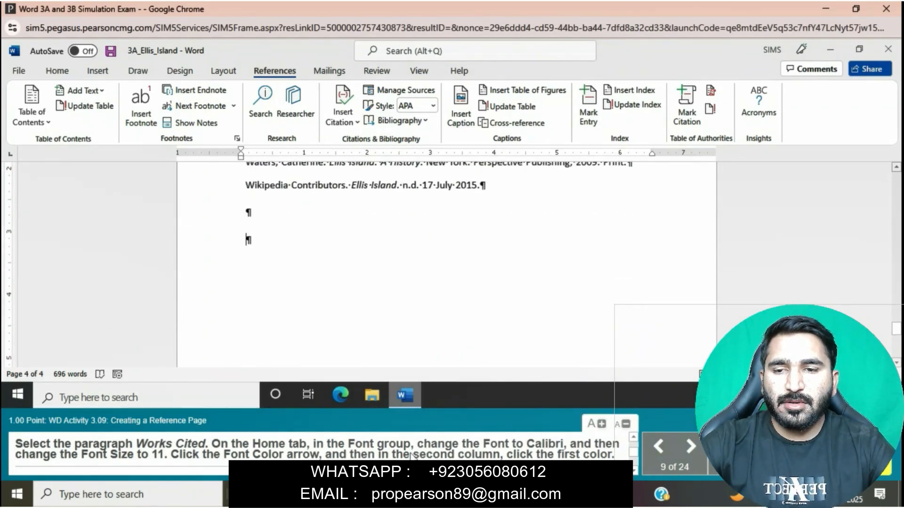
Try to change the font of the whole Works Cited bibliography, heading and entries together, to Calibri
scroll(379, 269, up, 3)
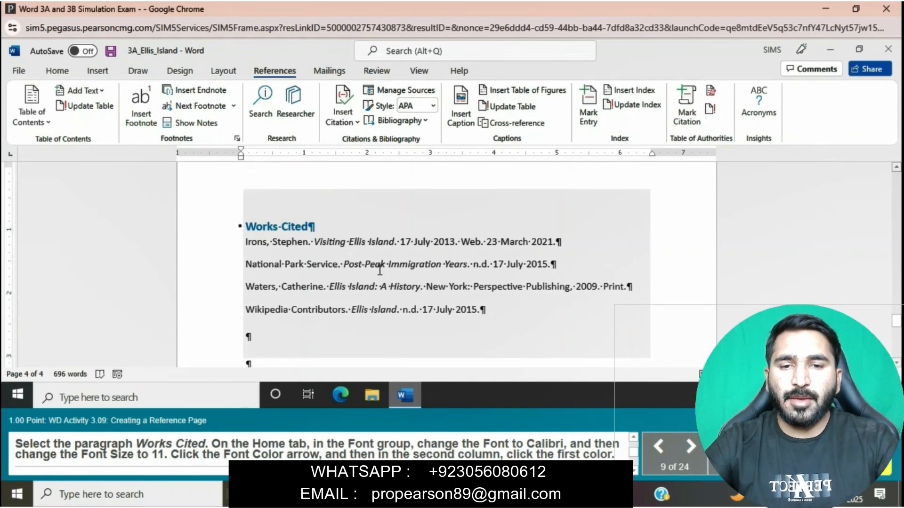
scroll(379, 269, up, 1)
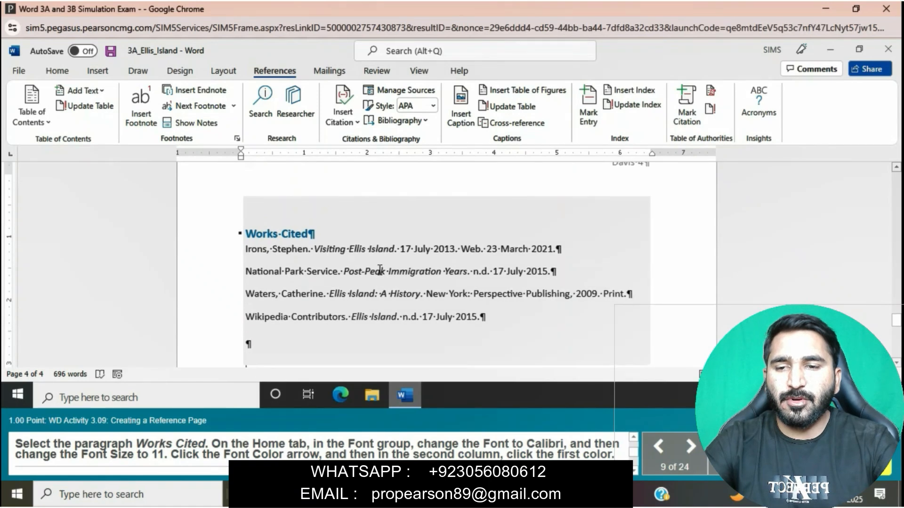
drag(246, 236, 530, 316)
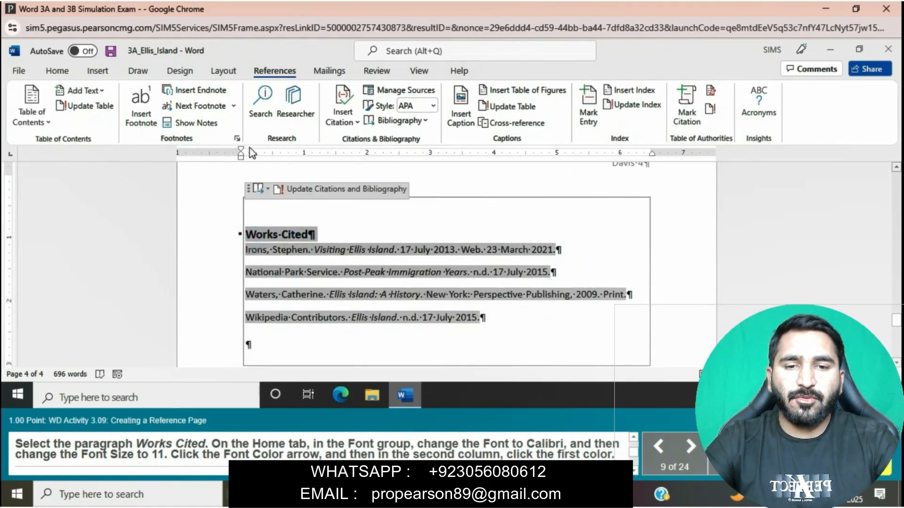
click(67, 71)
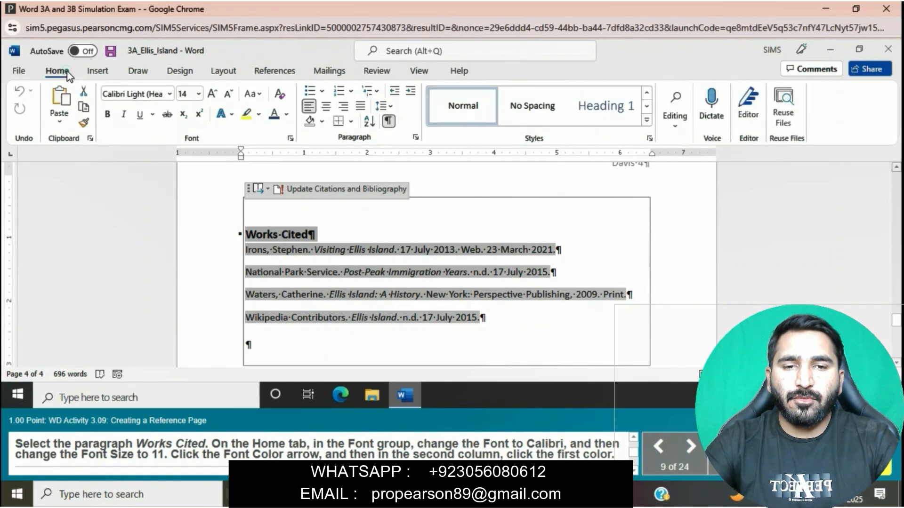
click(171, 94)
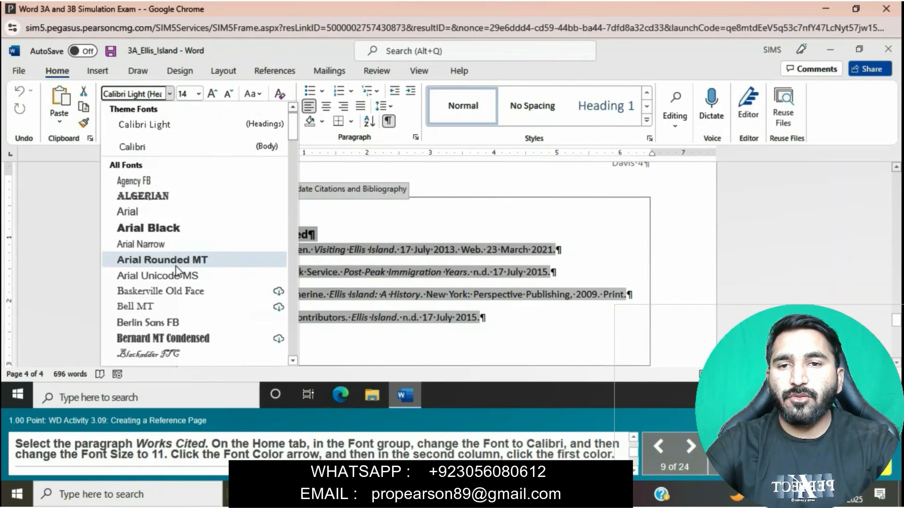
scroll(176, 271, down, 5)
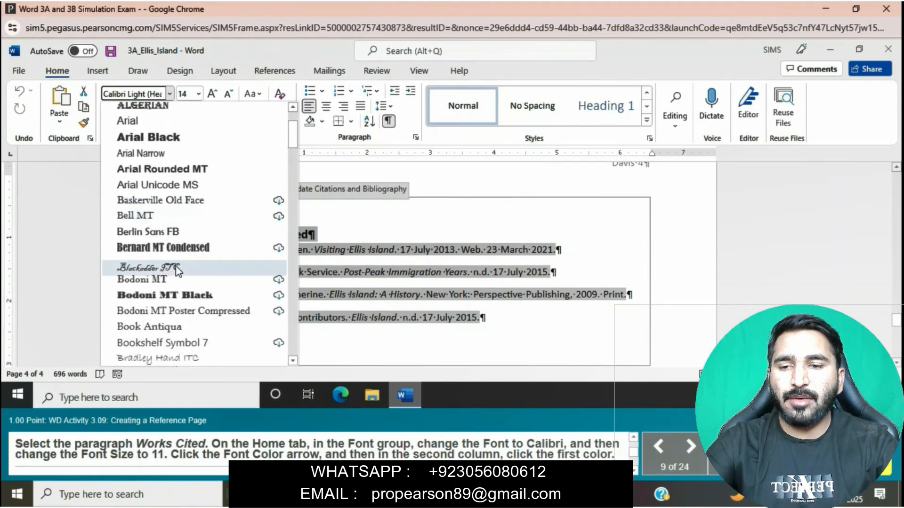
click(162, 254)
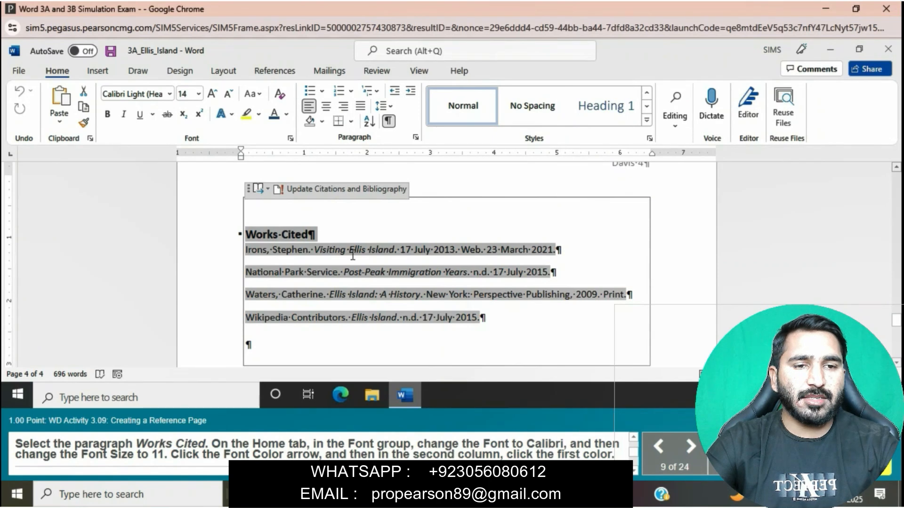
click(294, 142)
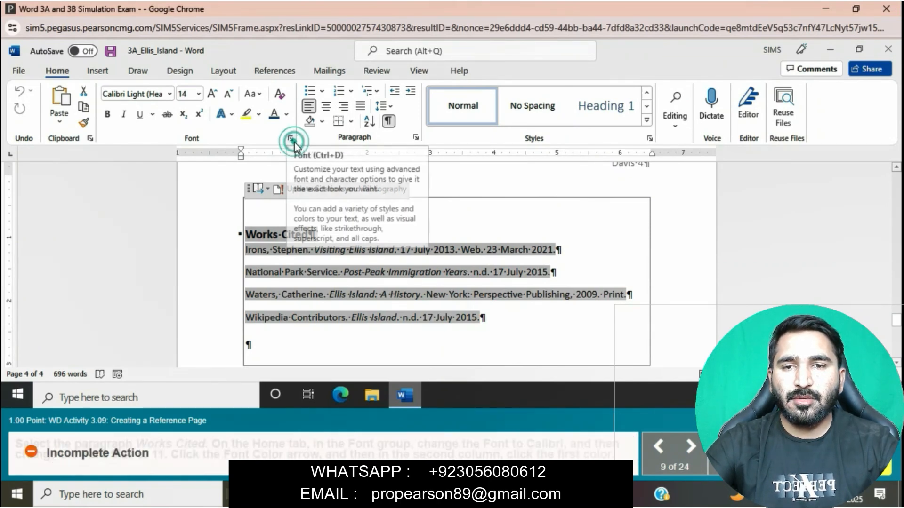
click(346, 285)
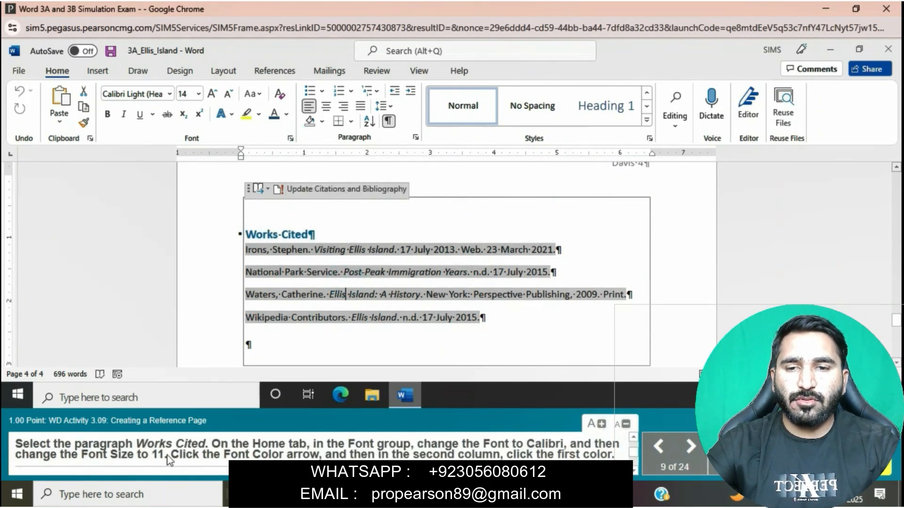
Format the Works Cited heading paragraph as Calibri, size 11, with black, the first theme color in the second column
drag(246, 234, 327, 237)
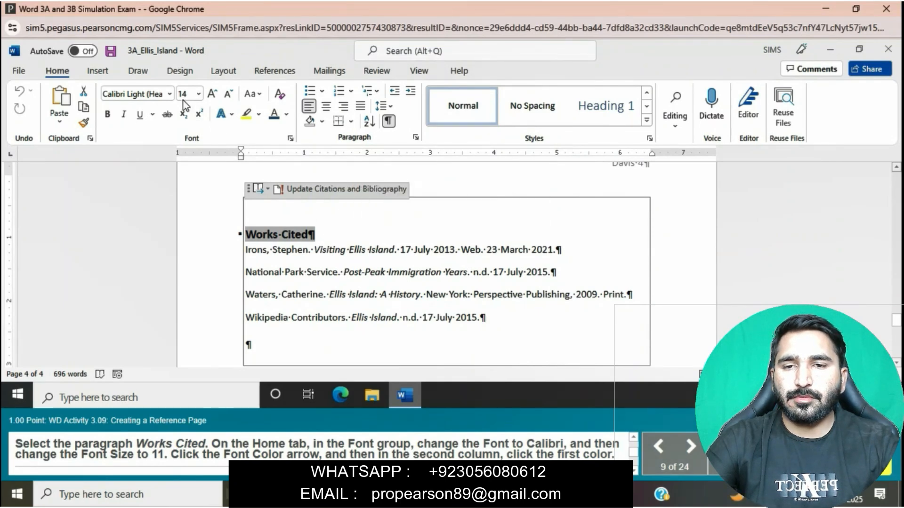
click(170, 94)
click(157, 258)
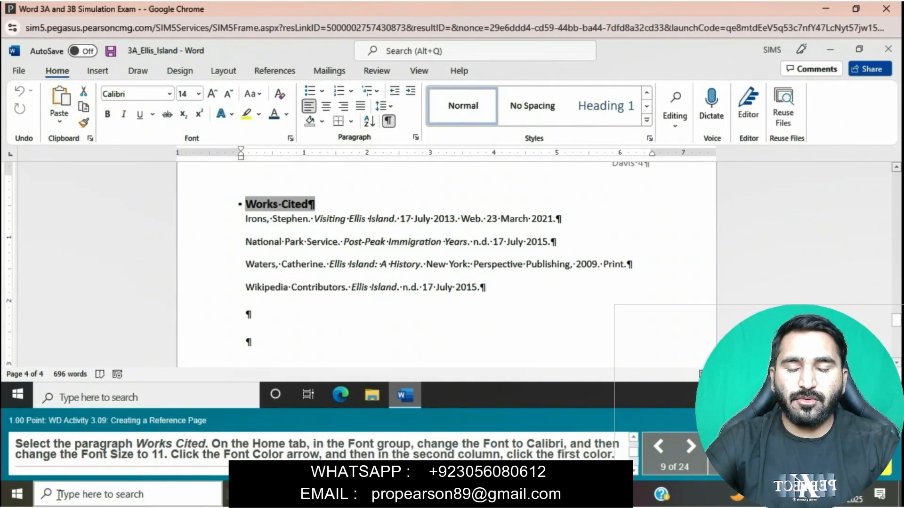
click(200, 94)
click(191, 154)
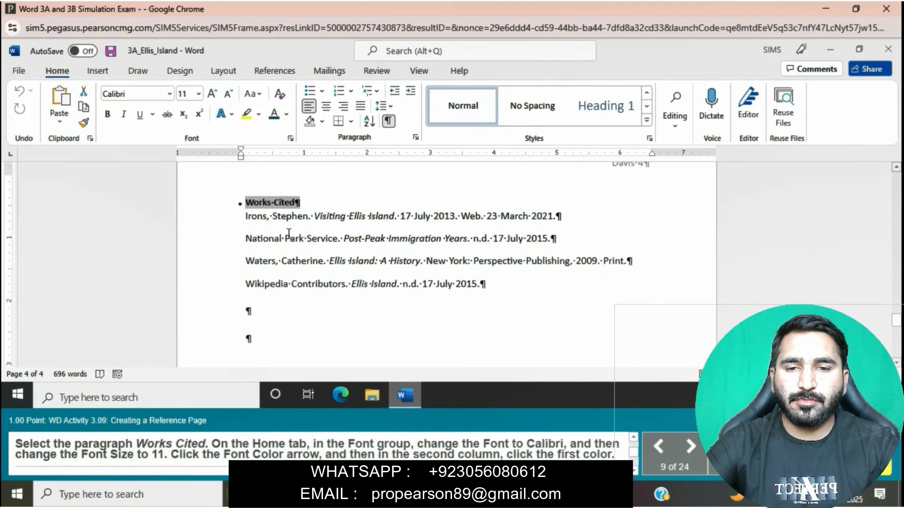
click(285, 113)
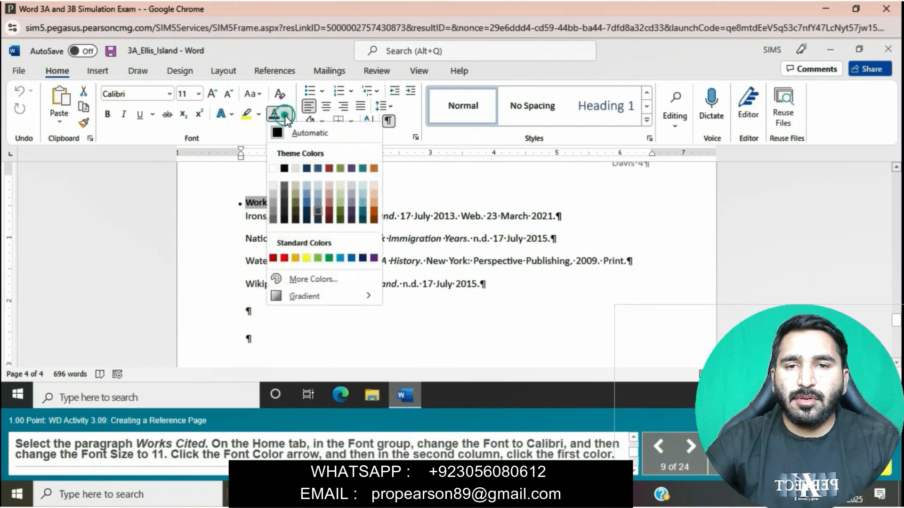
click(285, 168)
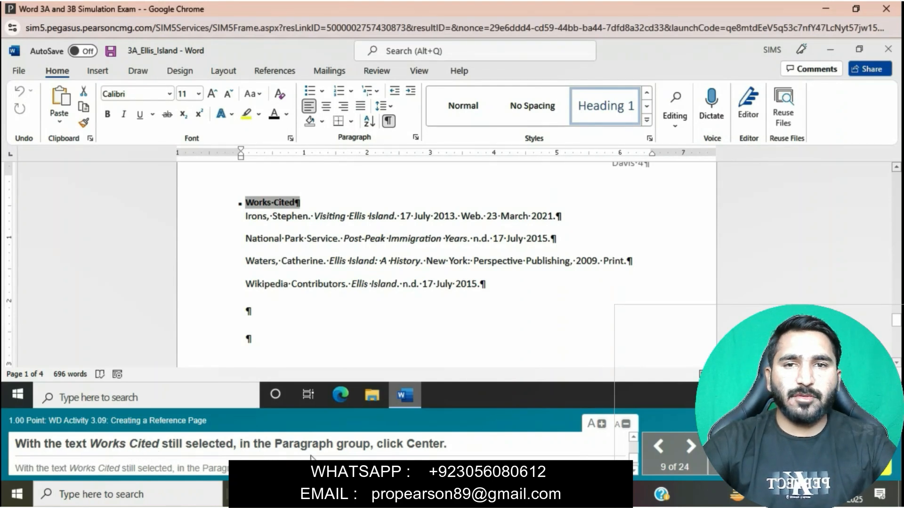
Center the Works Cited heading and set its Spacing Before to 0 pt and Line spacing to Double
click(327, 107)
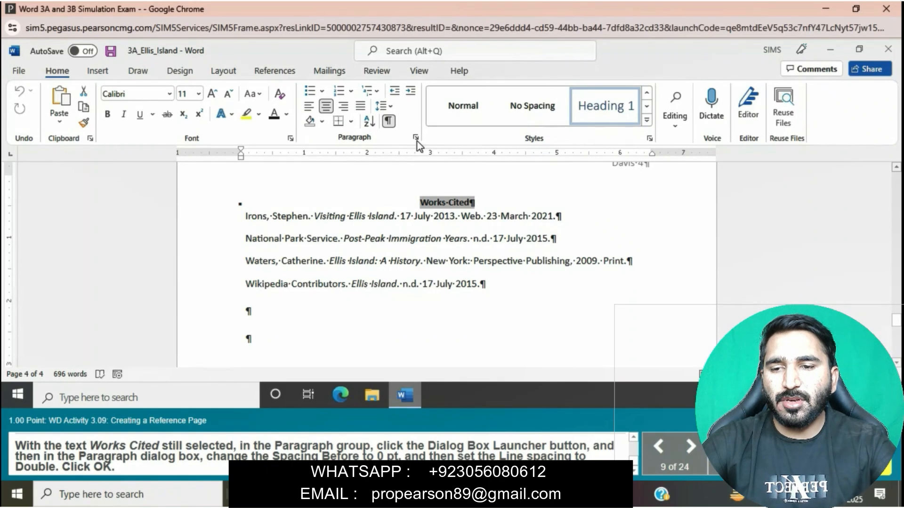
click(416, 138)
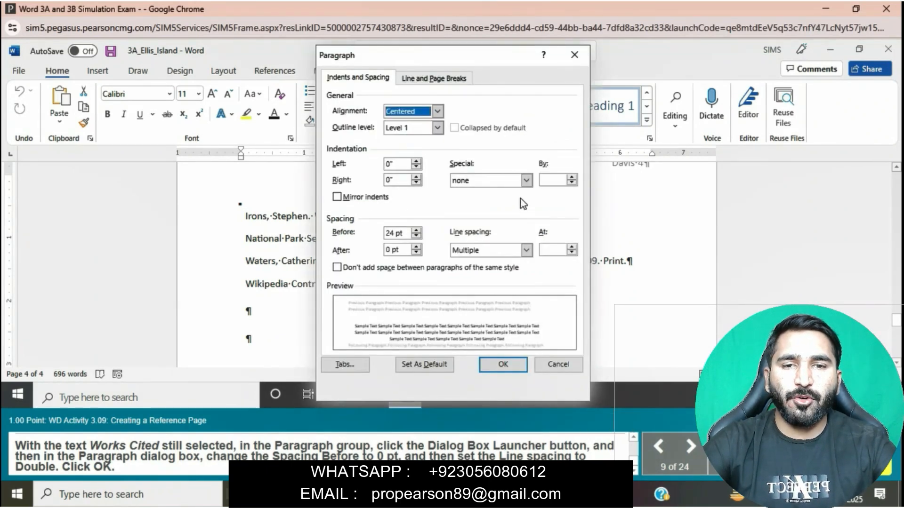
click(526, 183)
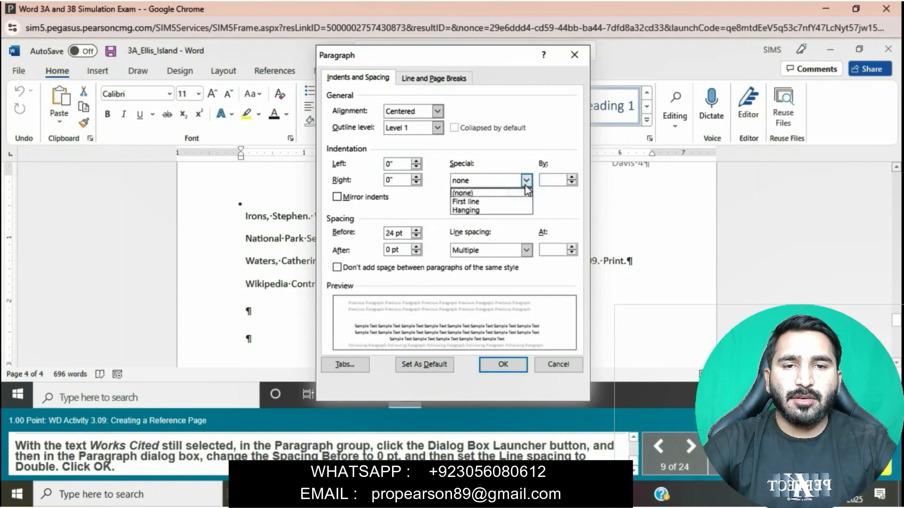
click(416, 236)
click(416, 236)
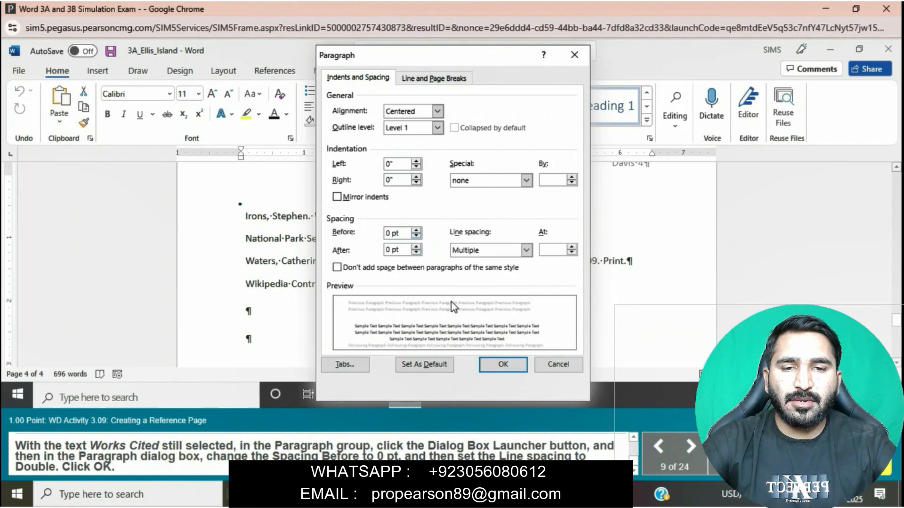
click(526, 250)
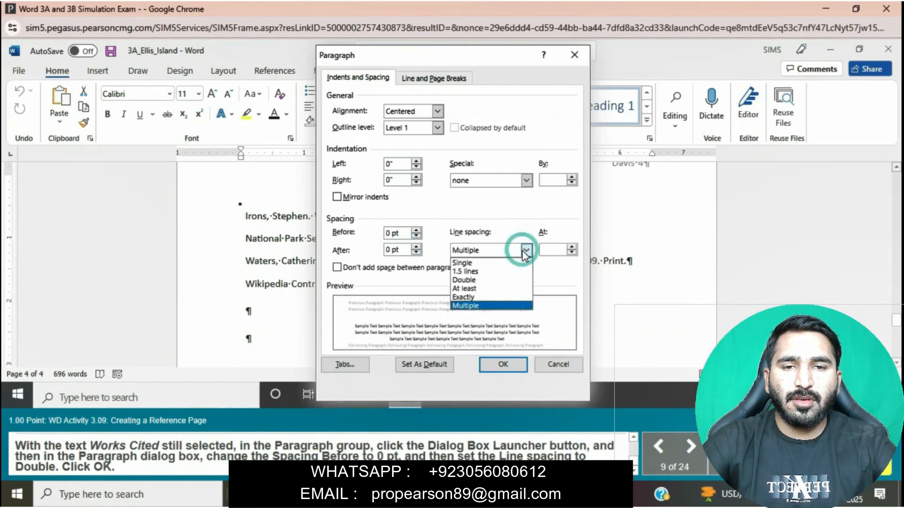
click(480, 280)
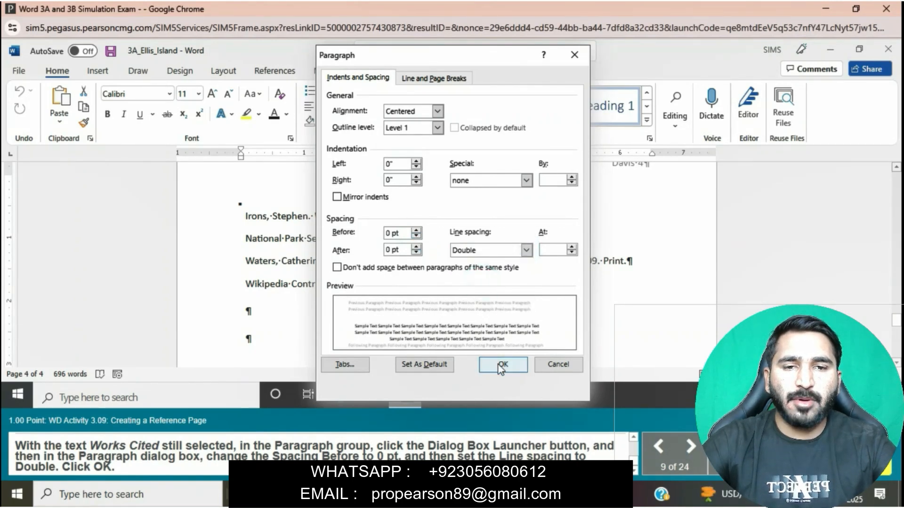
click(498, 364)
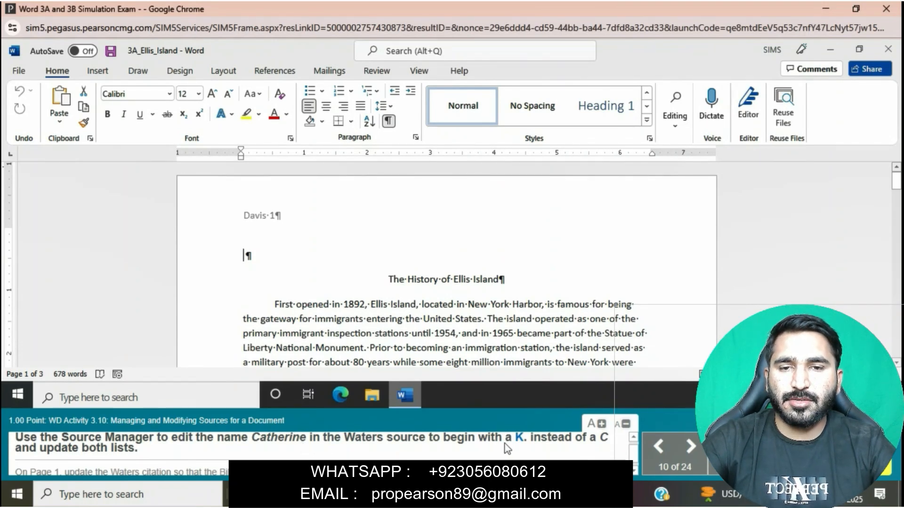
Edit the source behind the page 37 citation on page 1 so the author's first name begins with K, updating both source lists
scroll(519, 448, up, 1)
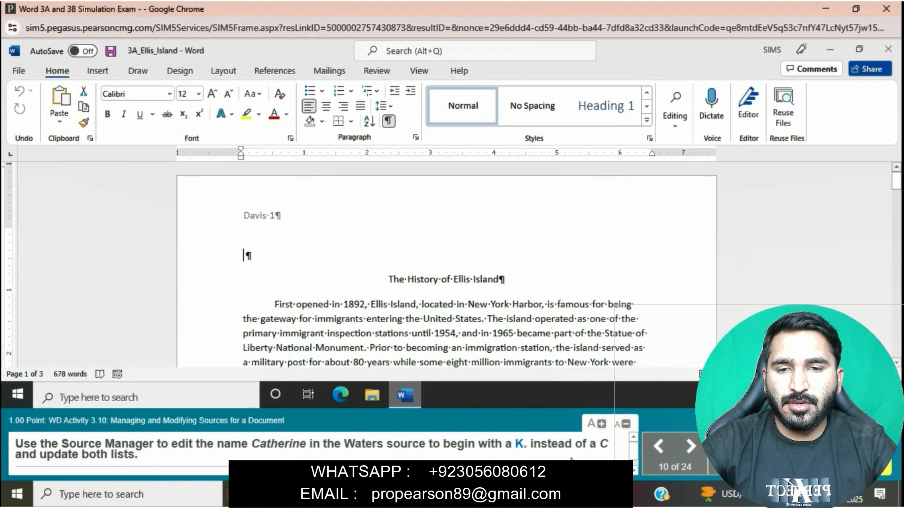
scroll(548, 315, down, 1)
scroll(547, 315, down, 3)
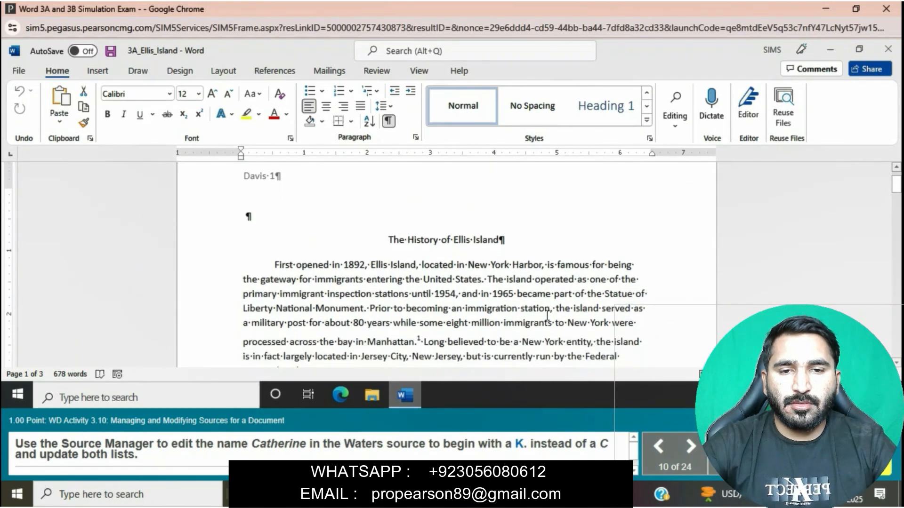
scroll(548, 315, down, 4)
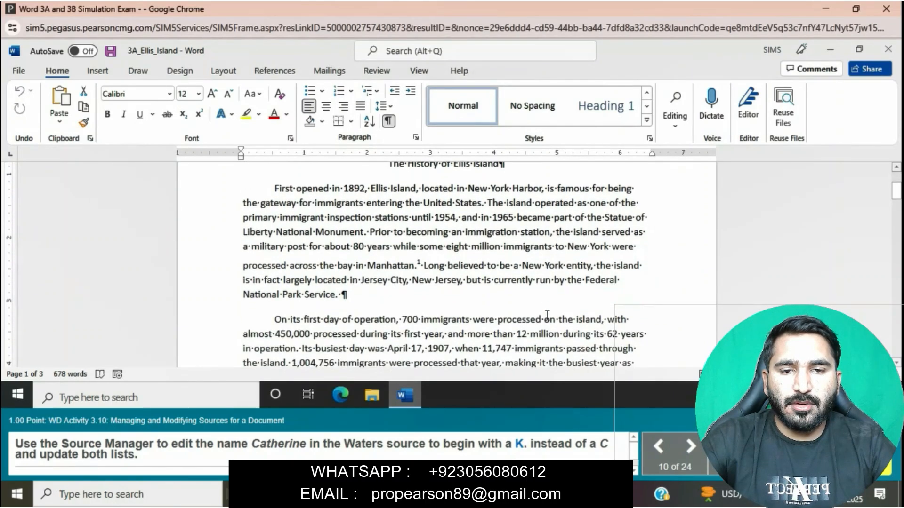
scroll(547, 316, down, 1)
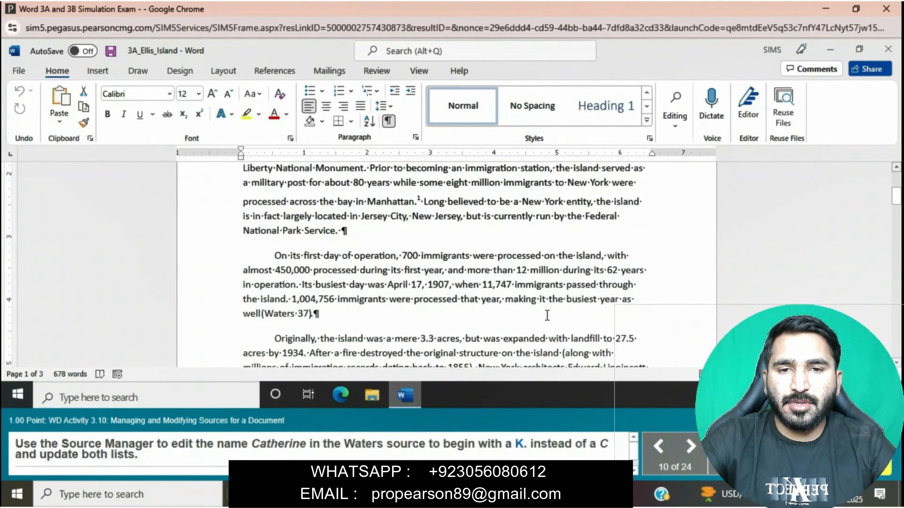
click(307, 315)
click(320, 320)
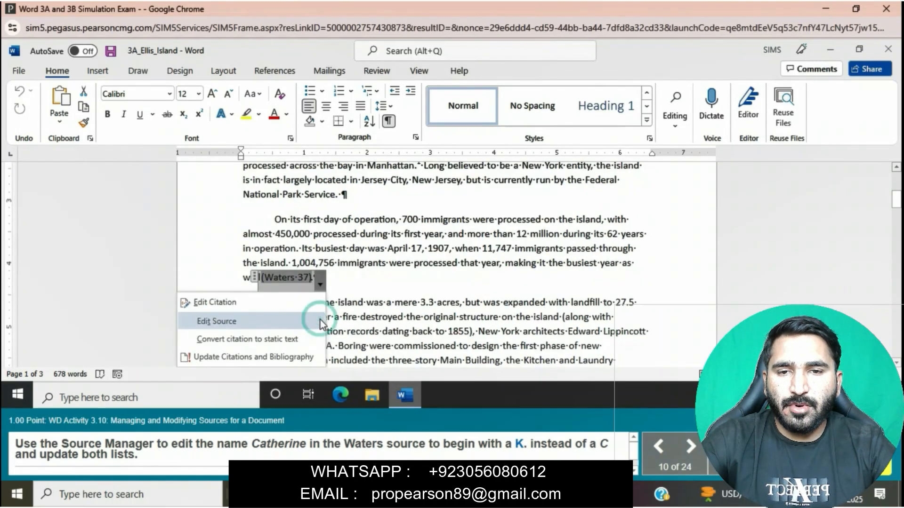
click(282, 321)
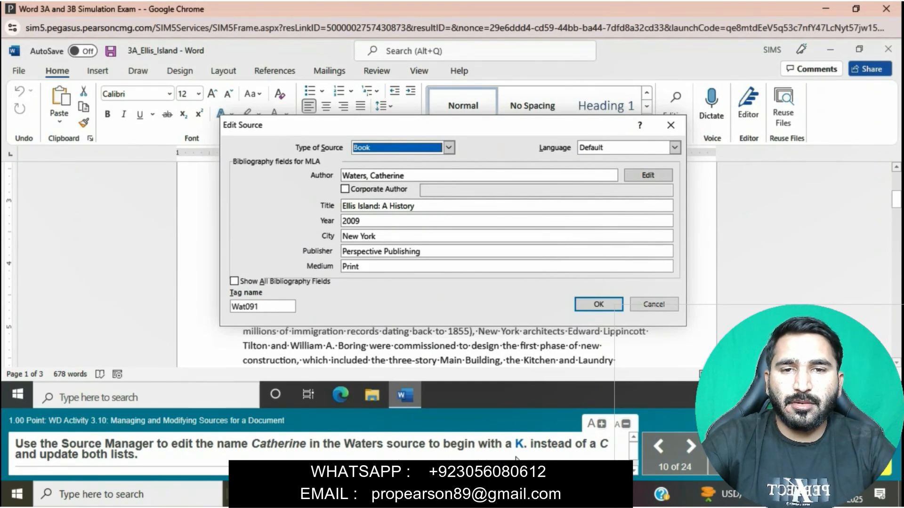
click(375, 175)
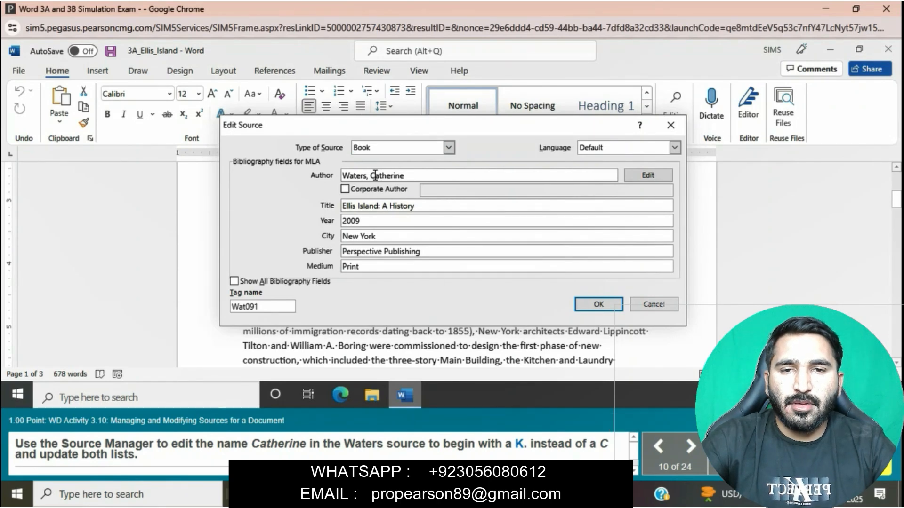
key(BackSpace)
text(K)
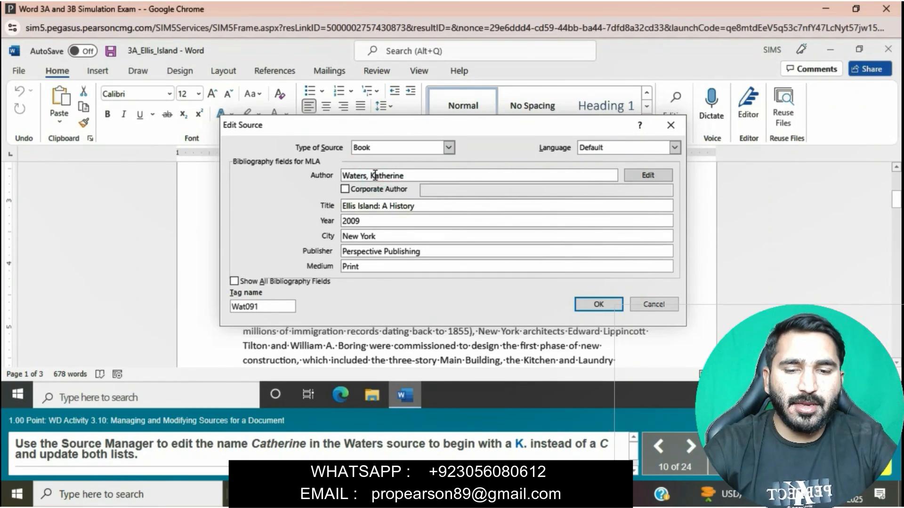
click(598, 304)
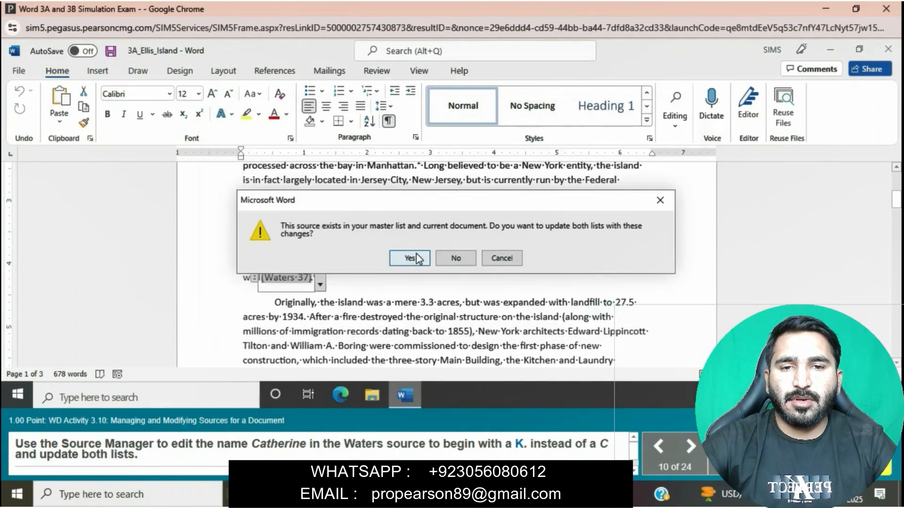
click(410, 256)
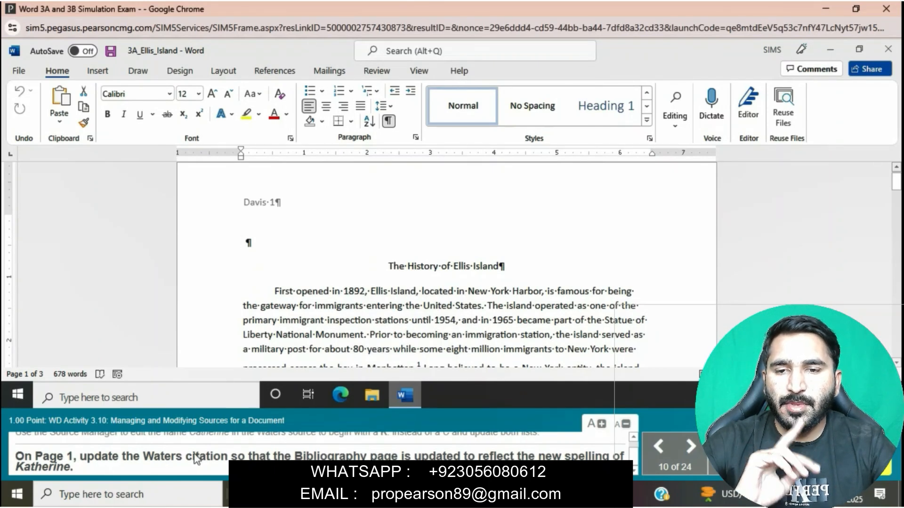
Update the citations and bibliography from the page 37 citation at the end of the second body paragraph
scroll(374, 323, down, 3)
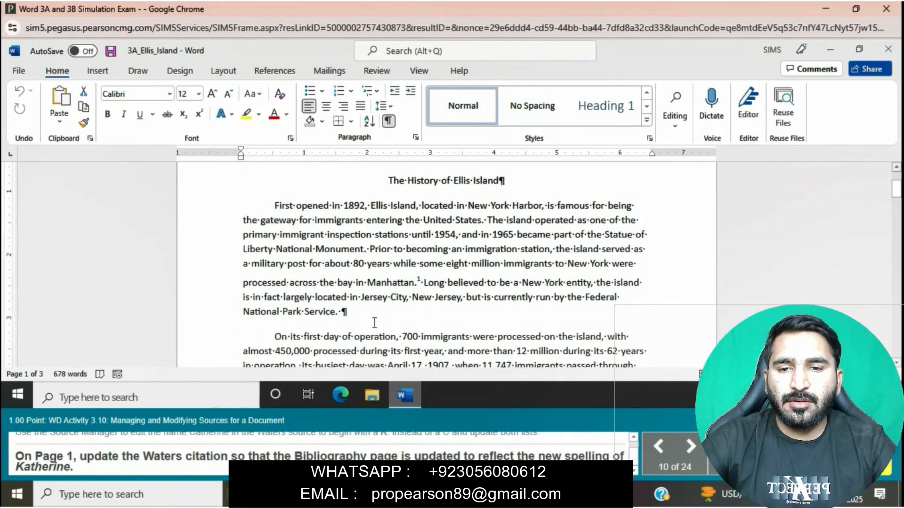
scroll(374, 322, down, 2)
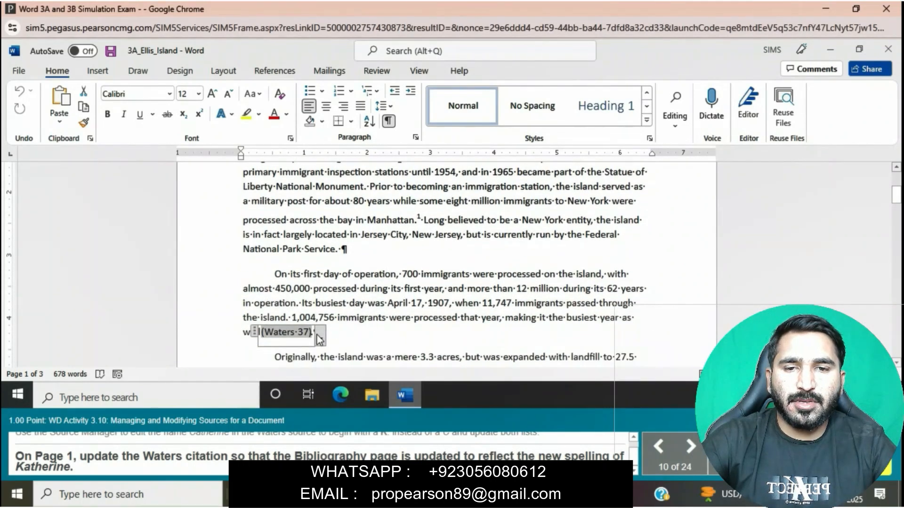
click(318, 335)
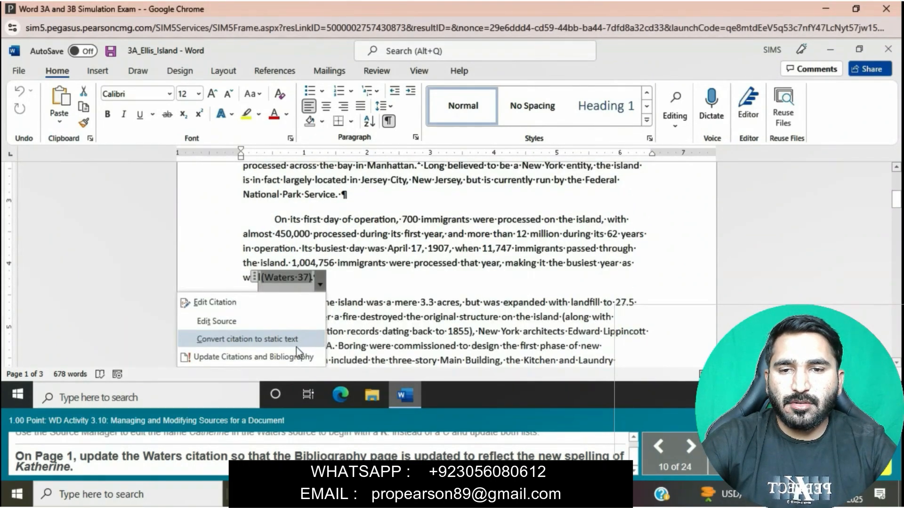
click(290, 356)
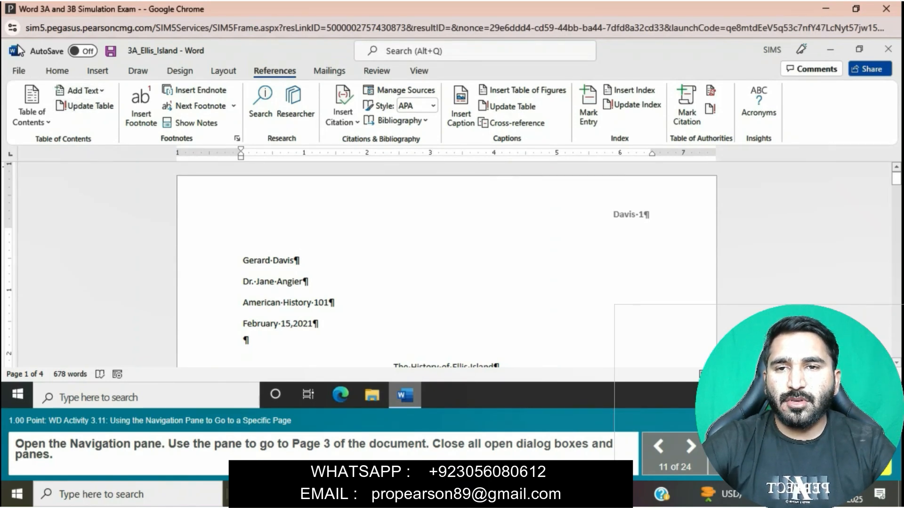
Open the Navigation pane, use its page thumbnails to go to page 3 of the document, and close the pane
click(57, 70)
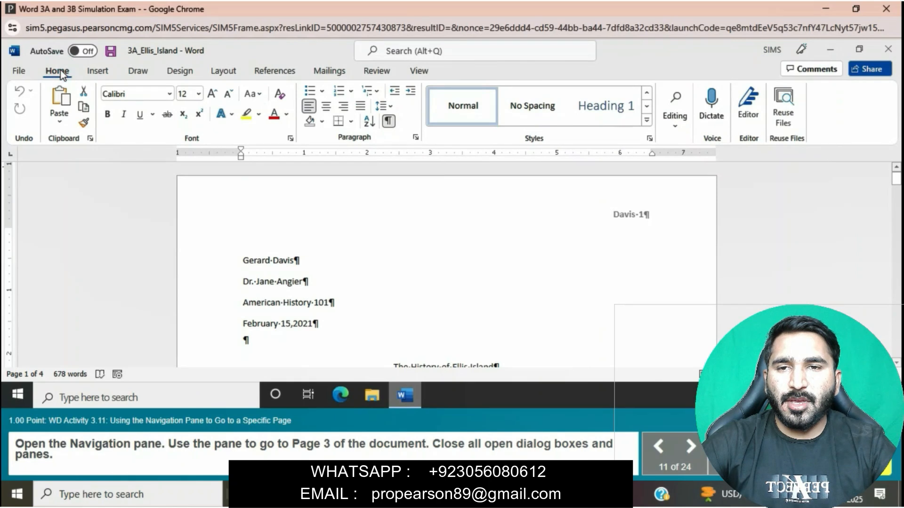
click(671, 128)
click(683, 152)
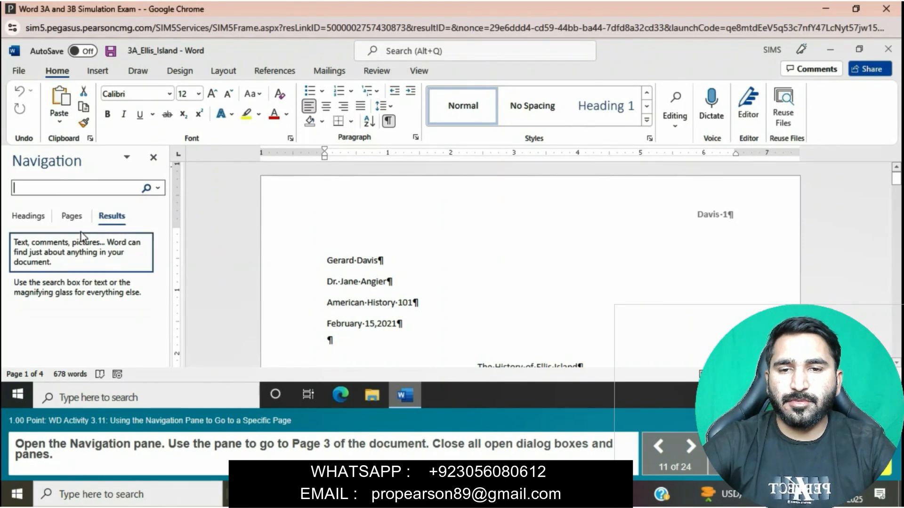
click(61, 216)
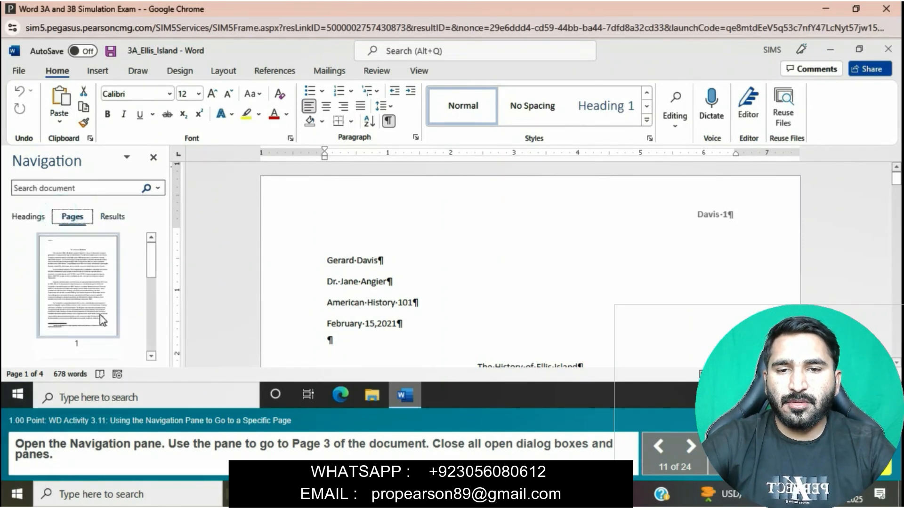
scroll(99, 314, down, 3)
click(75, 304)
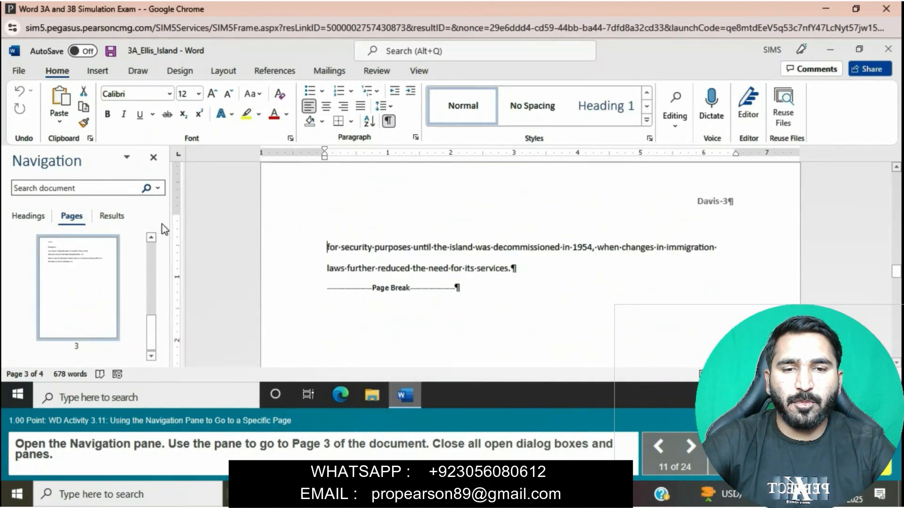
click(152, 158)
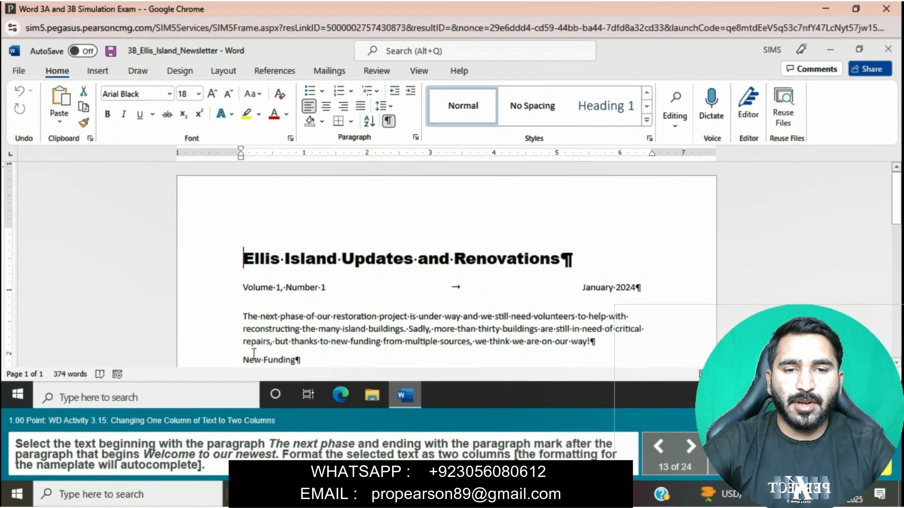
Format the newsletter text from the paragraph "The next phase" through the paragraph beginning "Welcome to our newest" as two columns
click(240, 318)
click(240, 319)
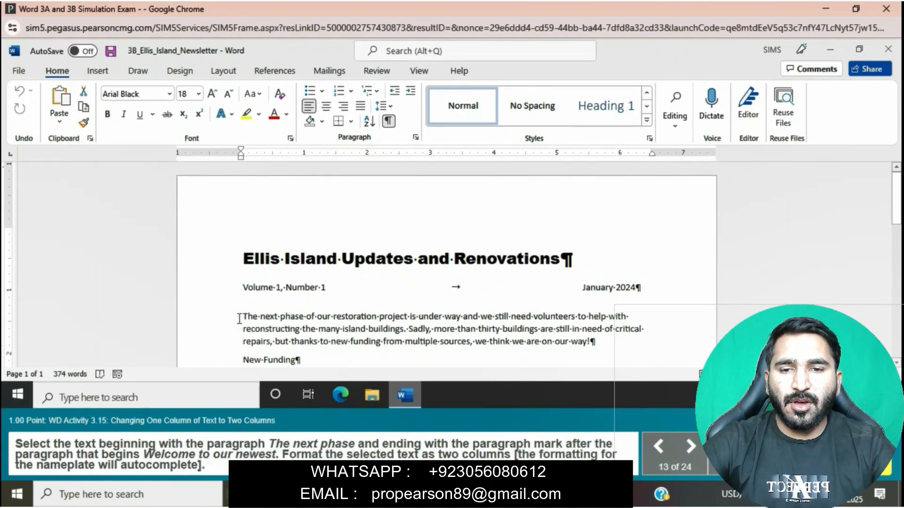
scroll(239, 318, down, 1)
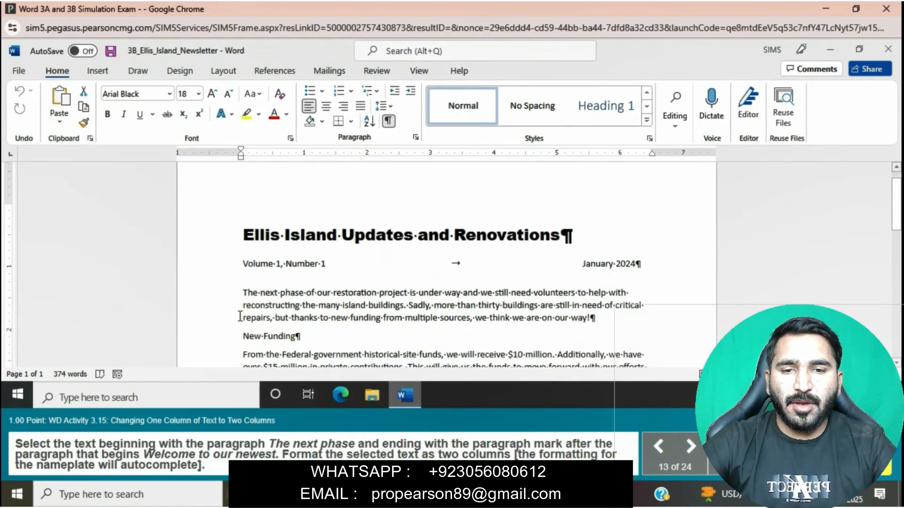
scroll(240, 317, down, 2)
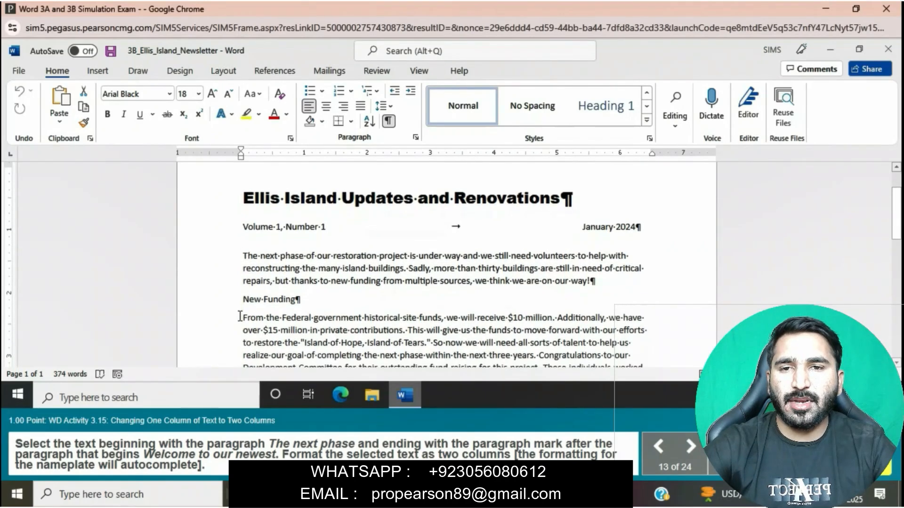
scroll(240, 316, down, 2)
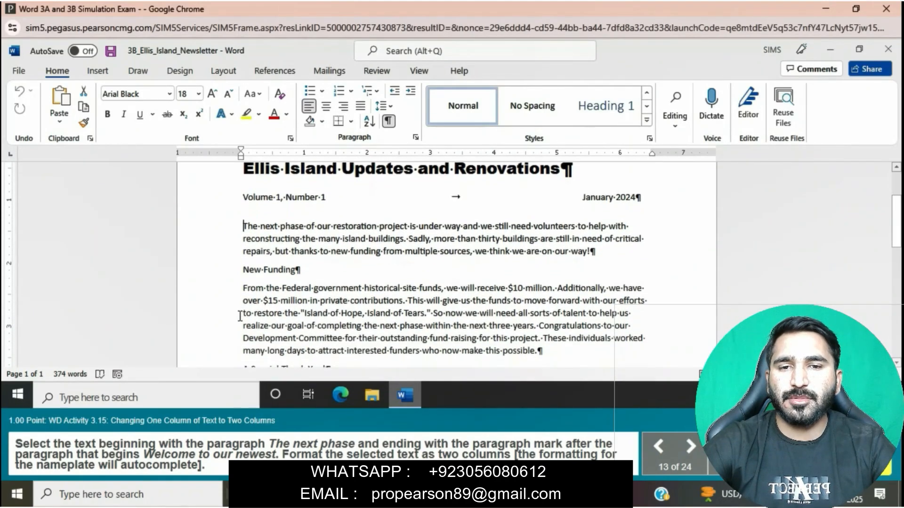
scroll(239, 317, down, 3)
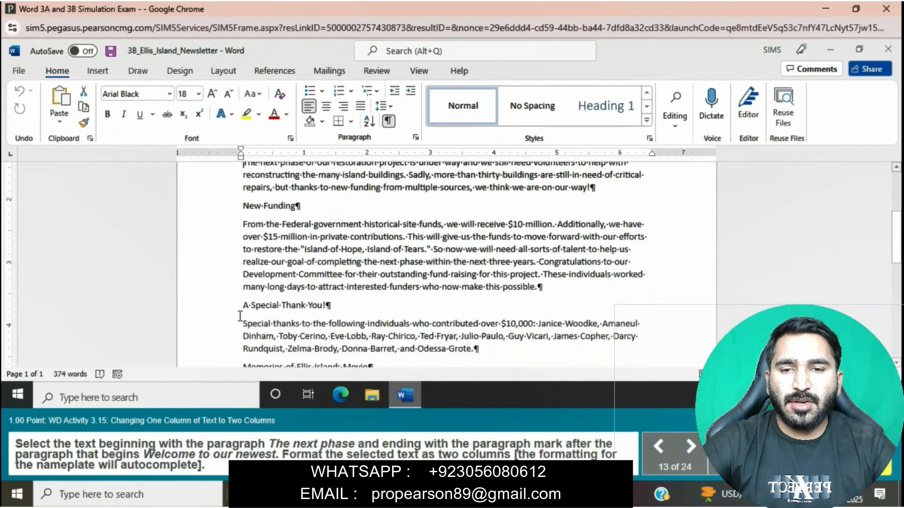
scroll(239, 317, down, 1)
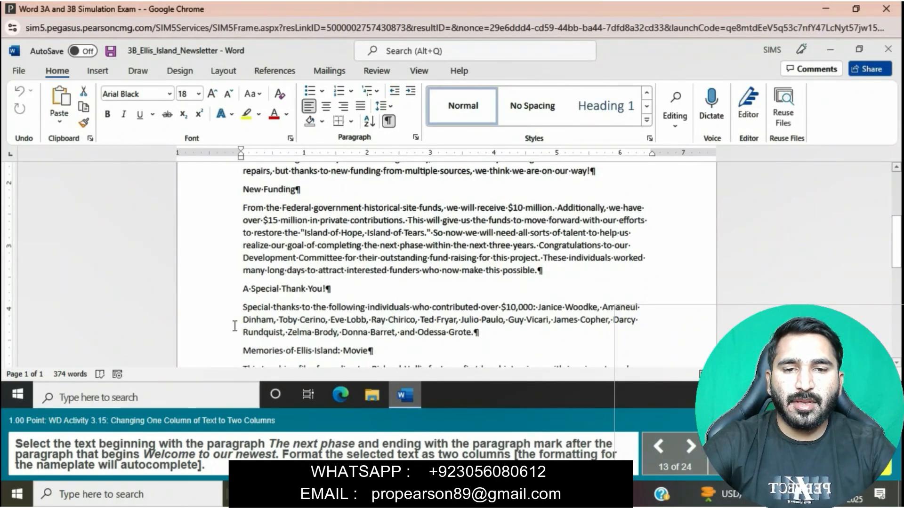
scroll(318, 266, up, 4)
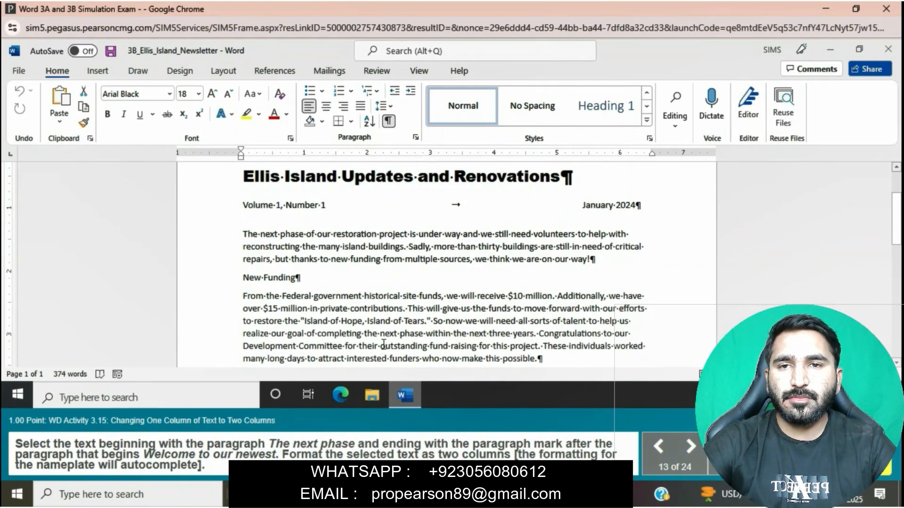
scroll(395, 317, down, 2)
scroll(394, 318, down, 6)
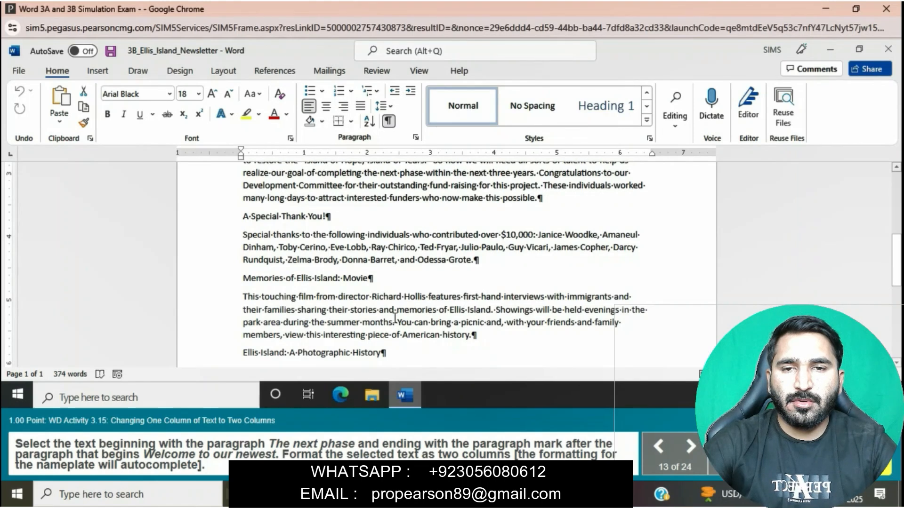
scroll(394, 317, down, 2)
scroll(395, 318, down, 5)
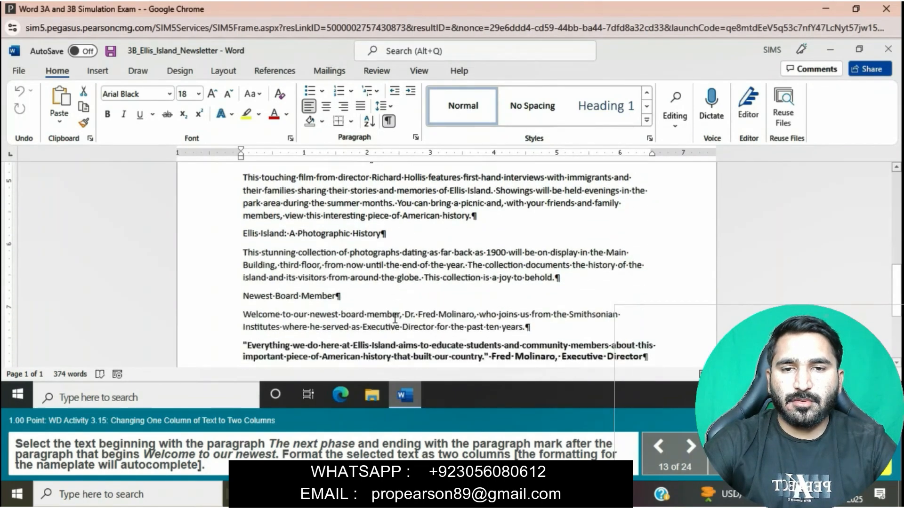
scroll(394, 317, up, 16)
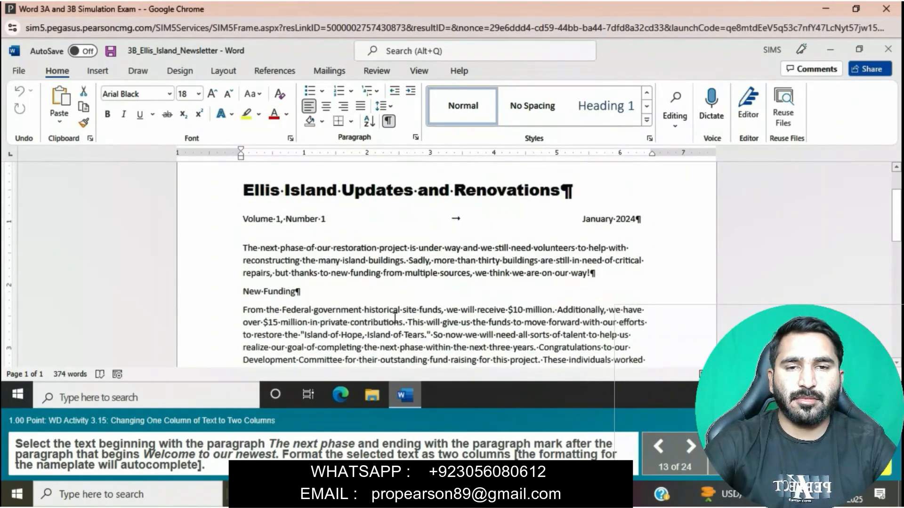
drag(243, 273, 549, 309)
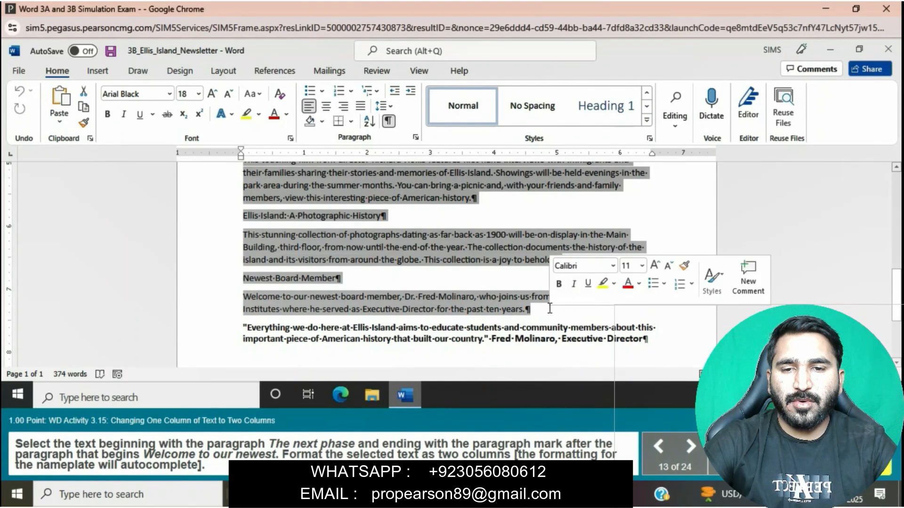
click(188, 69)
click(225, 73)
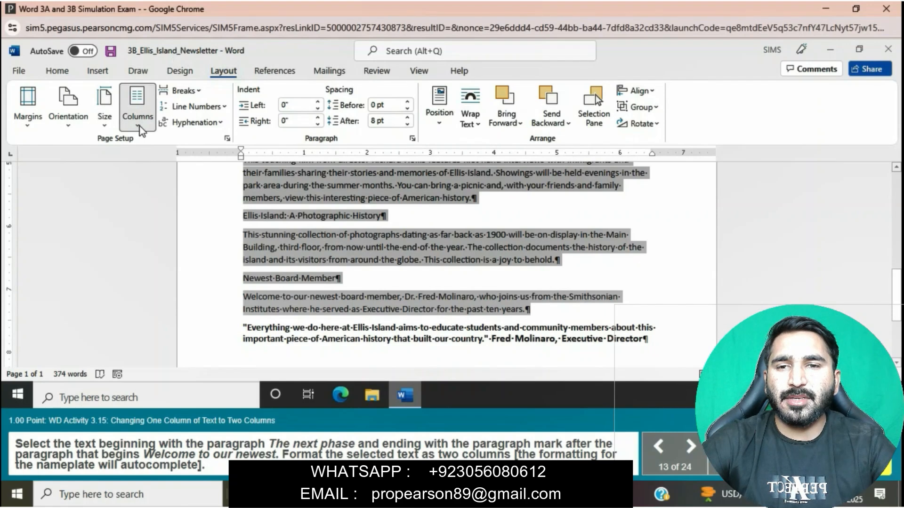
click(138, 125)
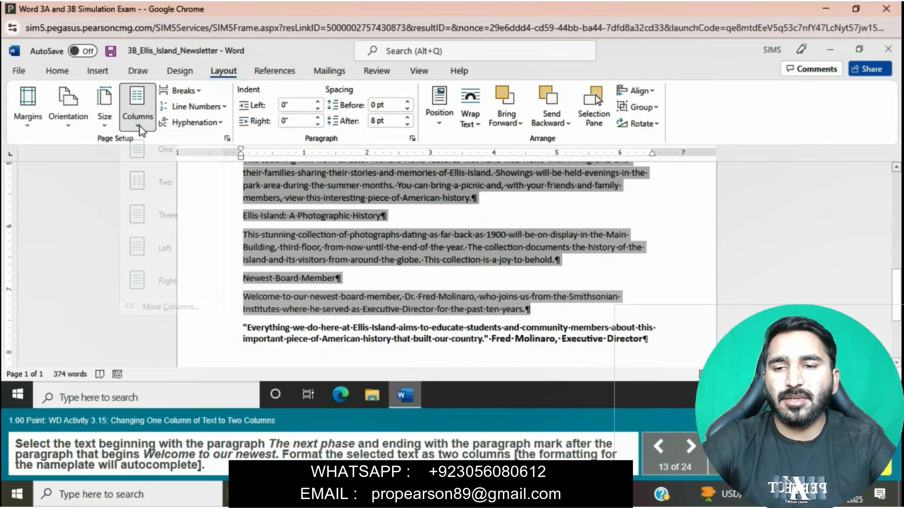
click(157, 185)
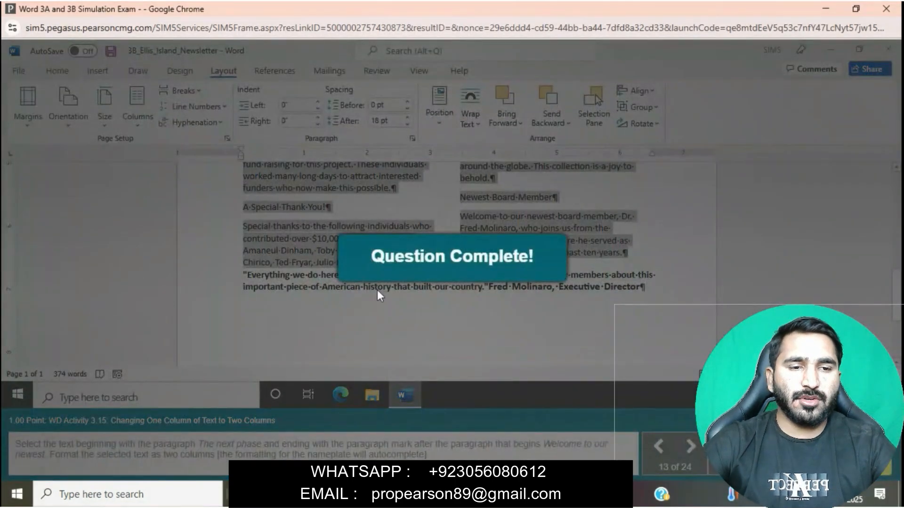